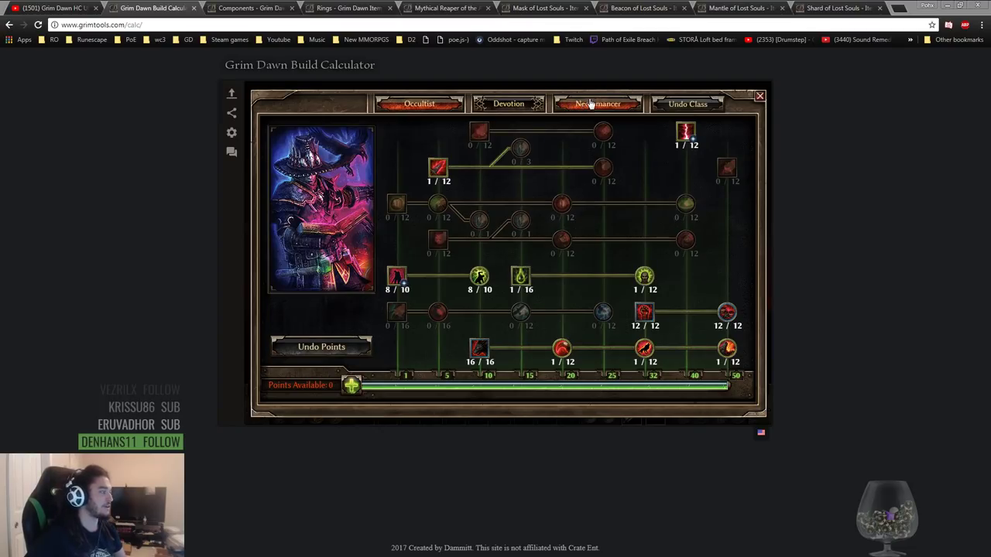
Review the Raise Skeletons, Undead Legion and Will of the Crypt skill details in the Necromancer tree
{"action": "left_click", "coordinate": [599, 107]}
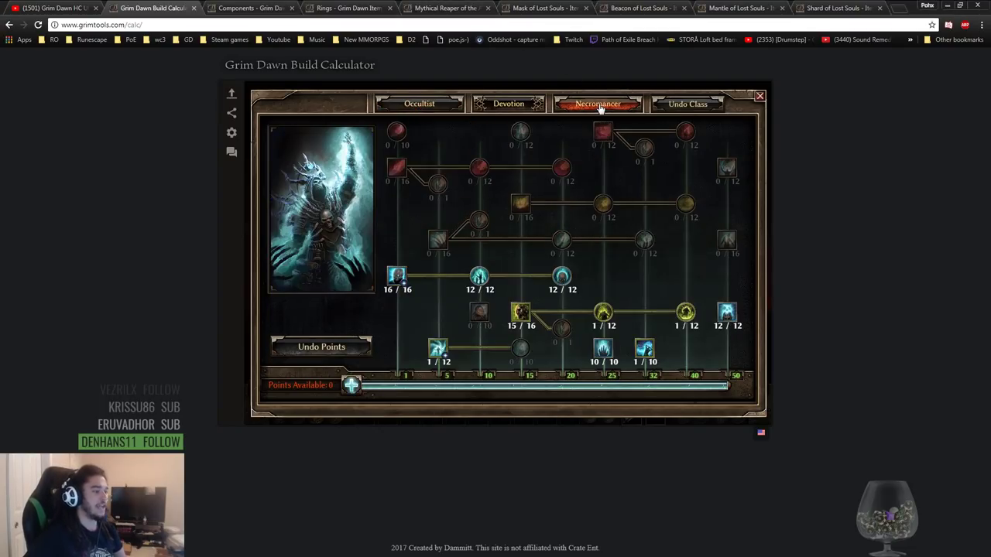
{"action": "mouse_move", "coordinate": [395, 276]}
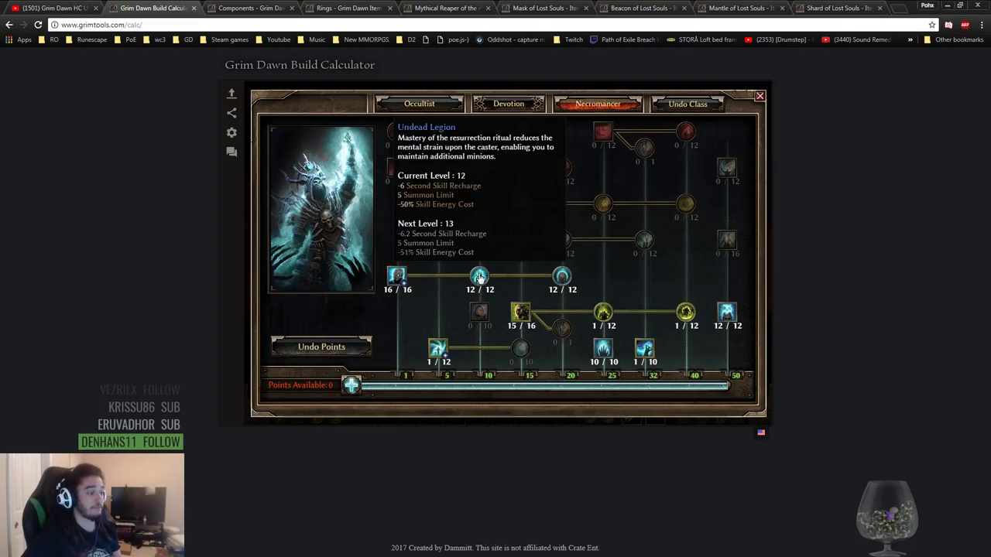
{"action": "left_click", "coordinate": [448, 111]}
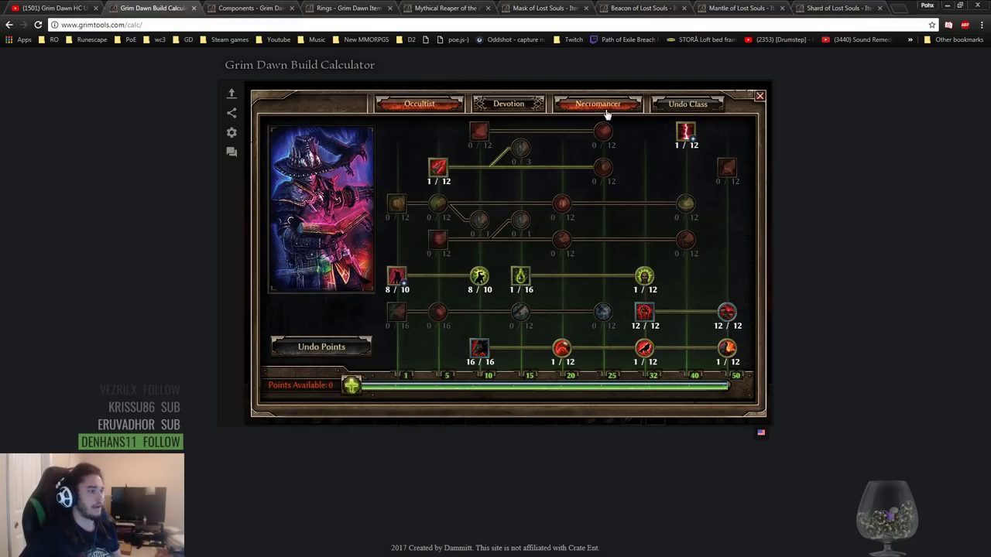
{"action": "left_click", "coordinate": [598, 103]}
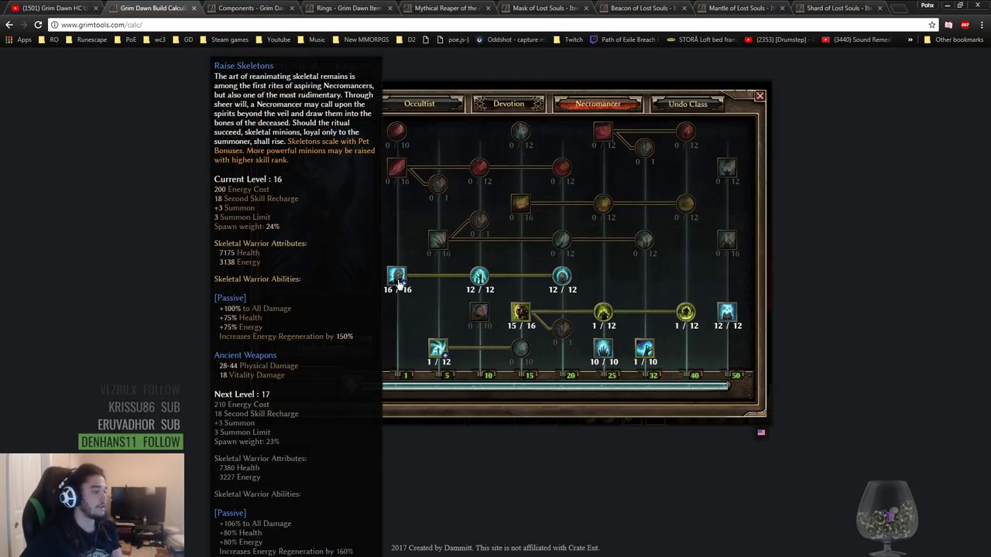
{"action": "mouse_move", "coordinate": [485, 287]}
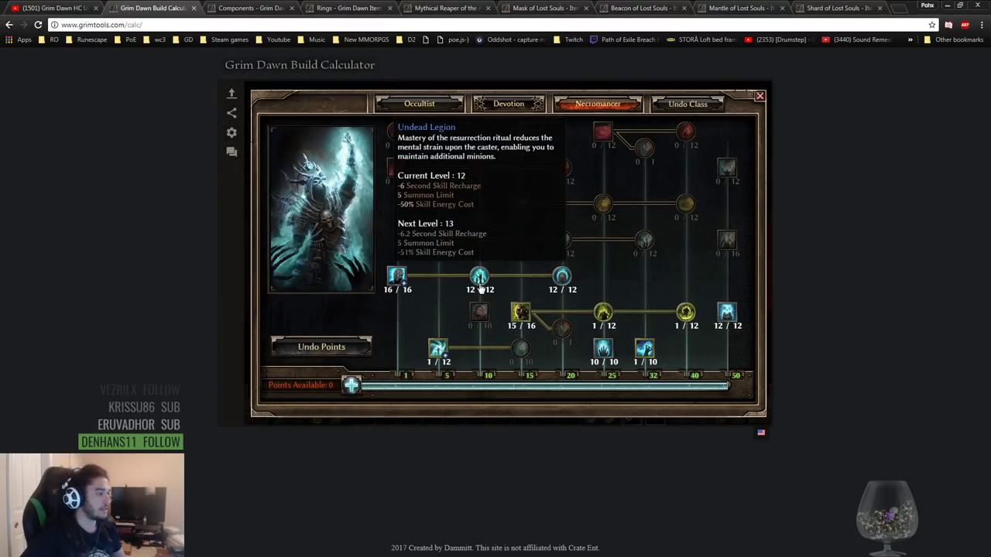
{"action": "mouse_move", "coordinate": [570, 287]}
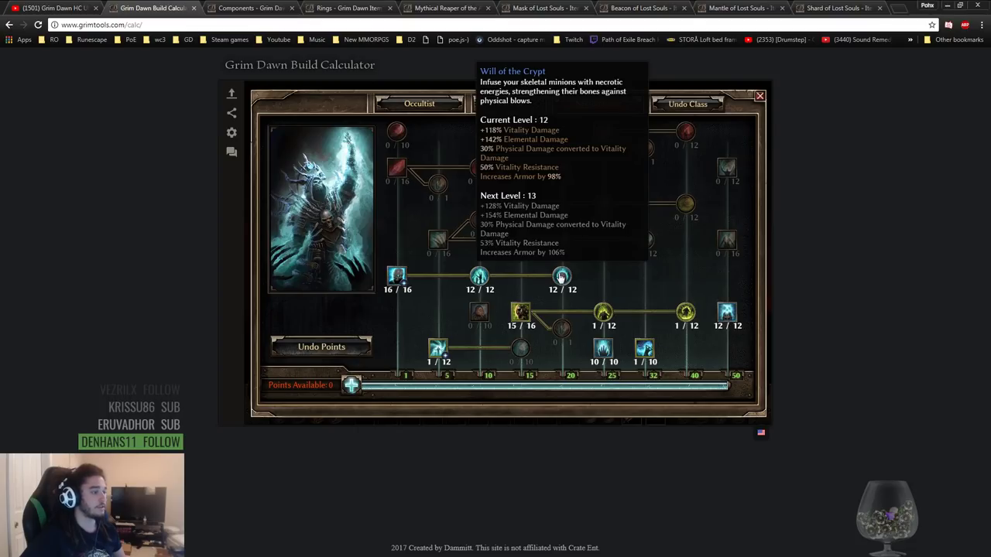
Read the details of Summon Blight Fiend, Rotting Fumes, Spectral Binding and Mark of Torment in the Necromancer tree
{"action": "mouse_move", "coordinate": [530, 310]}
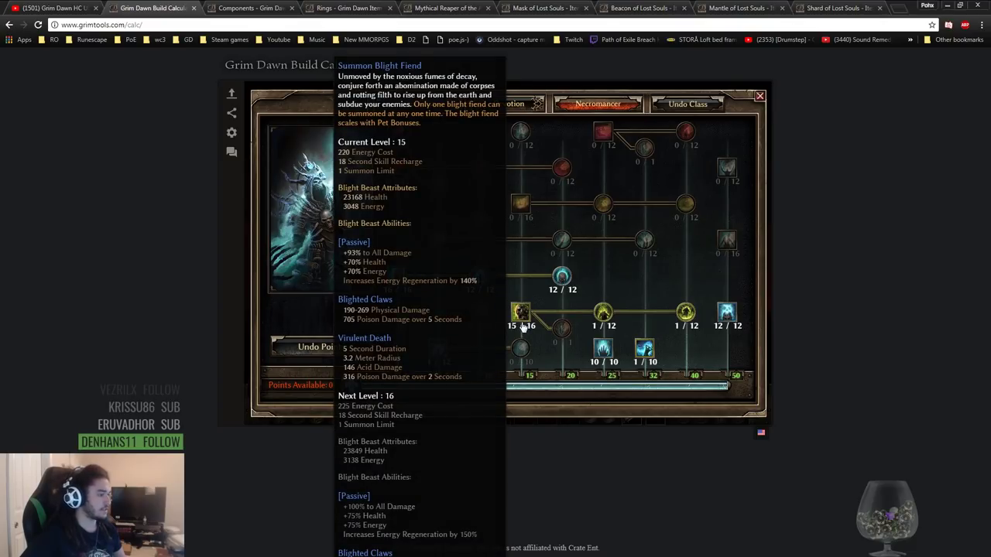
{"action": "mouse_move", "coordinate": [604, 316]}
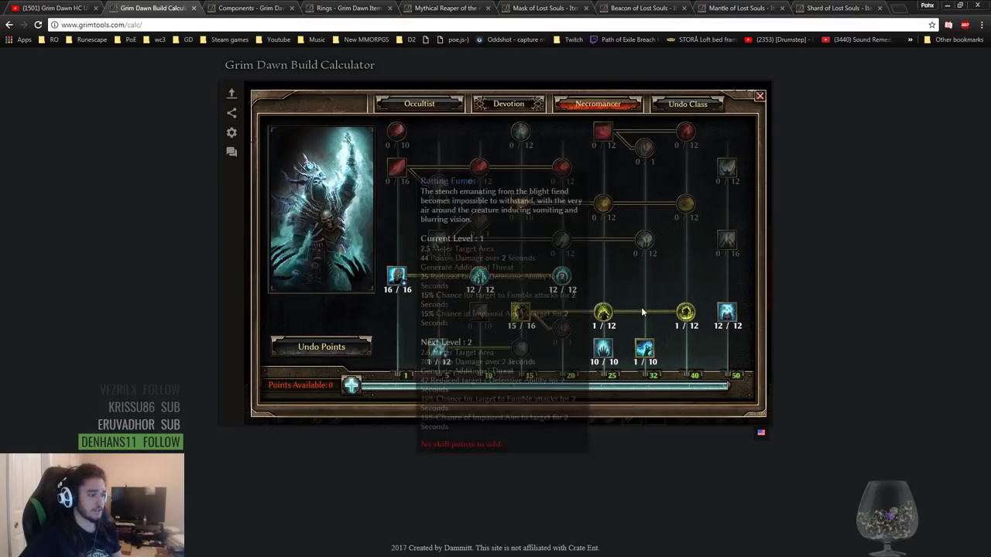
{"action": "mouse_move", "coordinate": [682, 316]}
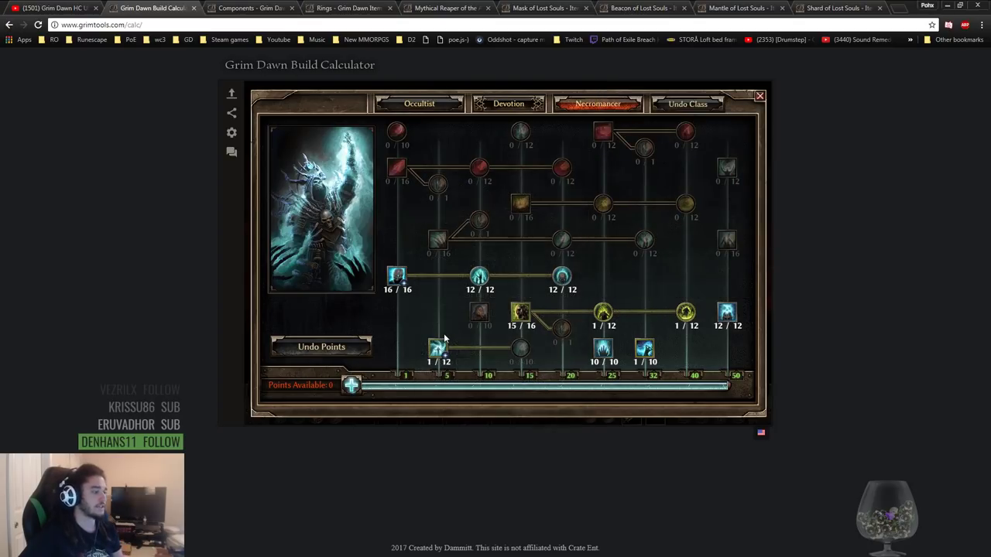
{"action": "mouse_move", "coordinate": [443, 348]}
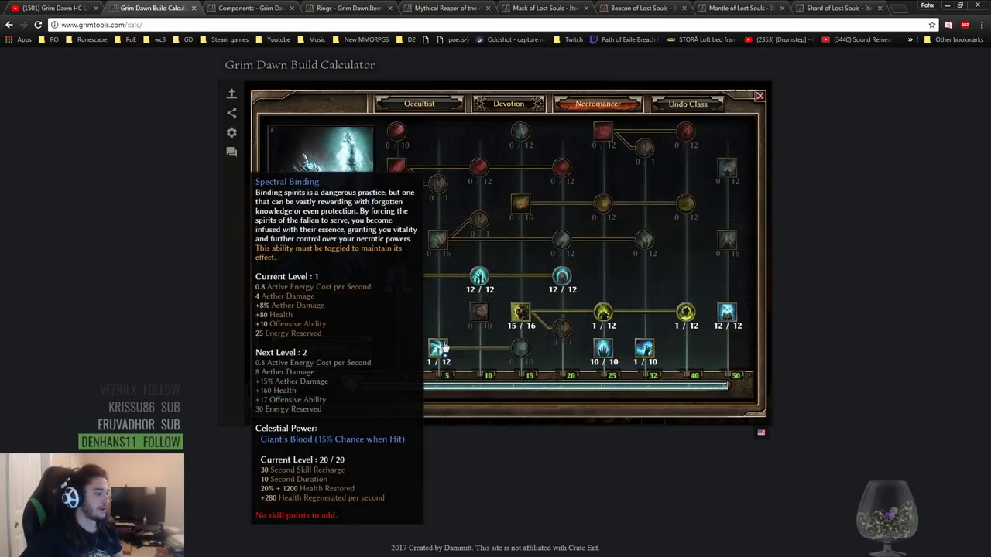
{"action": "mouse_move", "coordinate": [521, 352]}
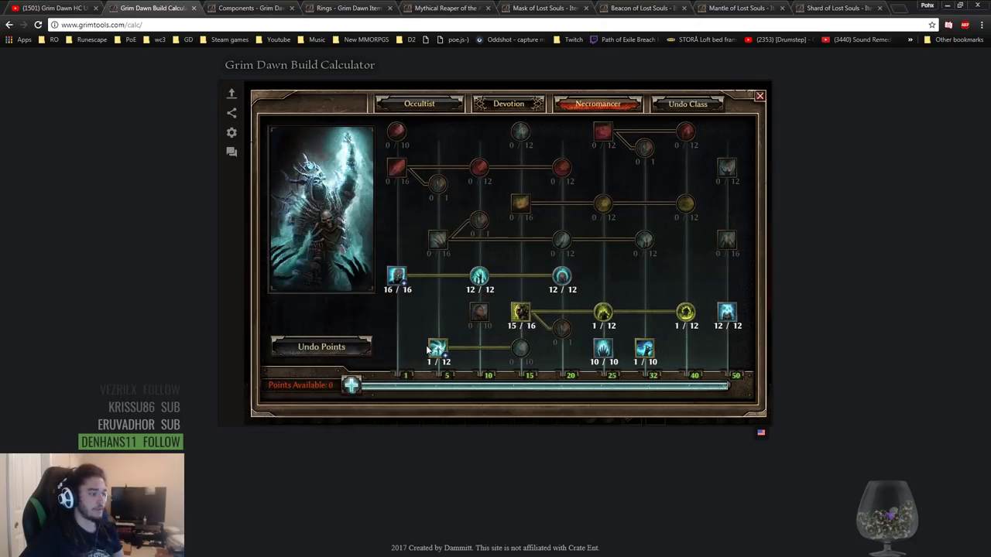
{"action": "mouse_move", "coordinate": [608, 357]}
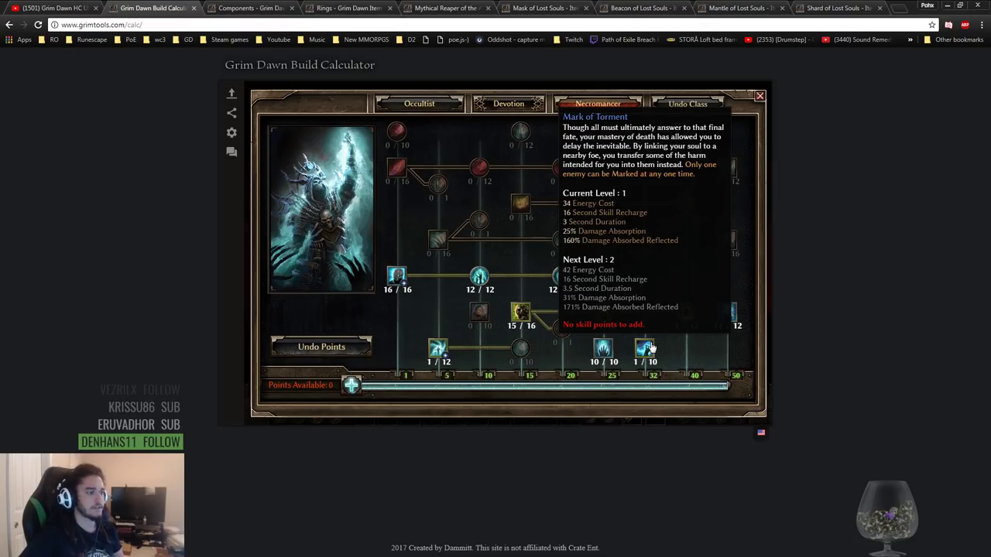
Check Master of Death in the Necromancer tree and the final skill of the Occultist tree
{"action": "left_click", "coordinate": [441, 109]}
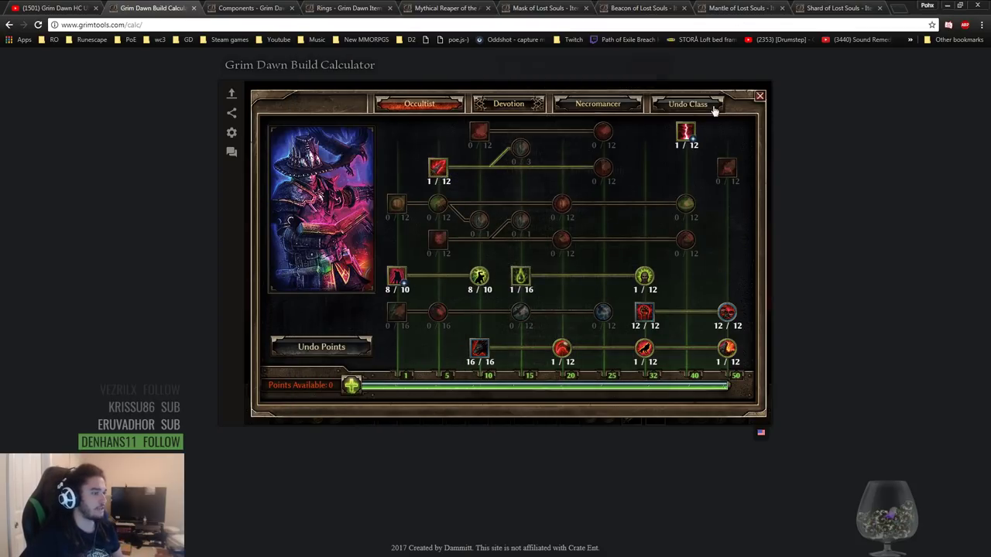
{"action": "left_click", "coordinate": [596, 103]}
{"action": "mouse_move", "coordinate": [724, 326]}
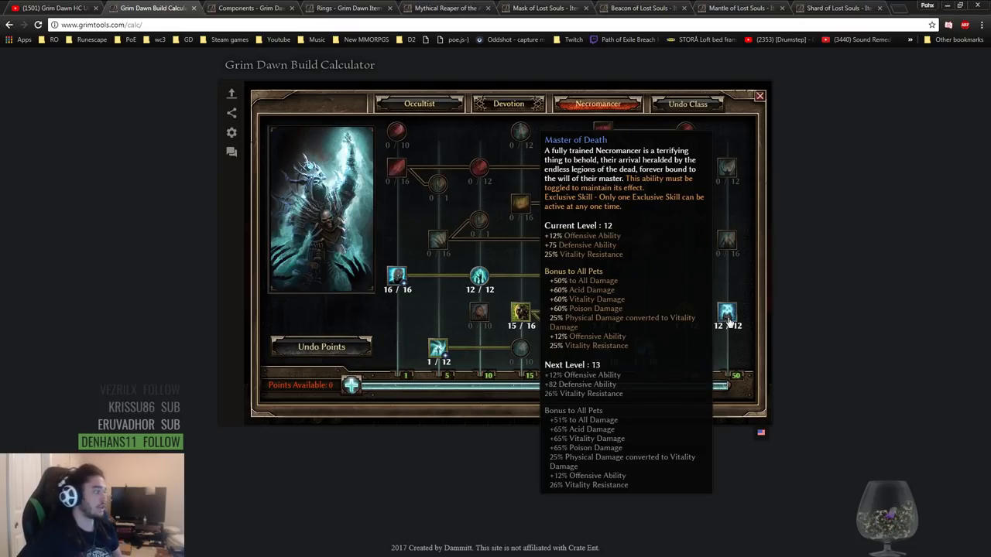
{"action": "left_click", "coordinate": [421, 104]}
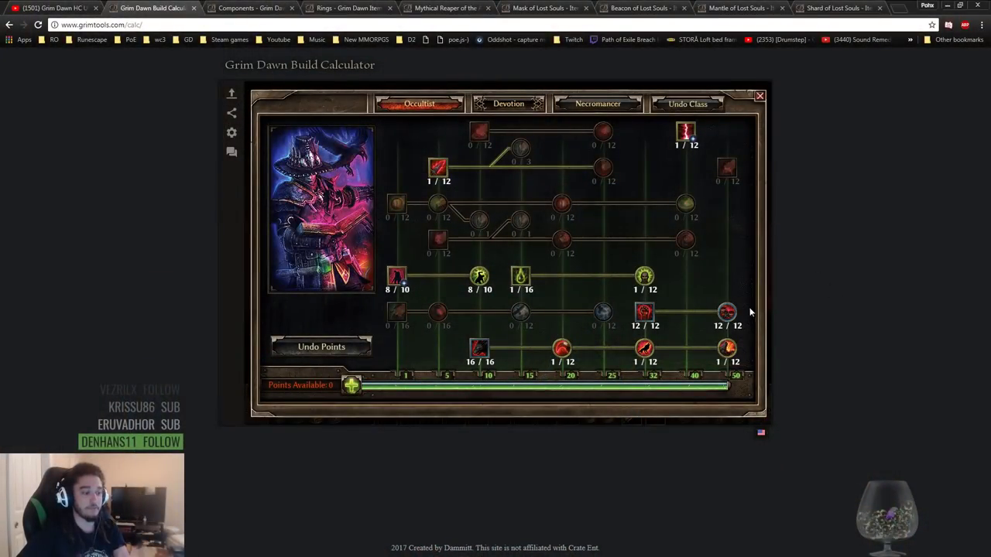
{"action": "mouse_move", "coordinate": [729, 314]}
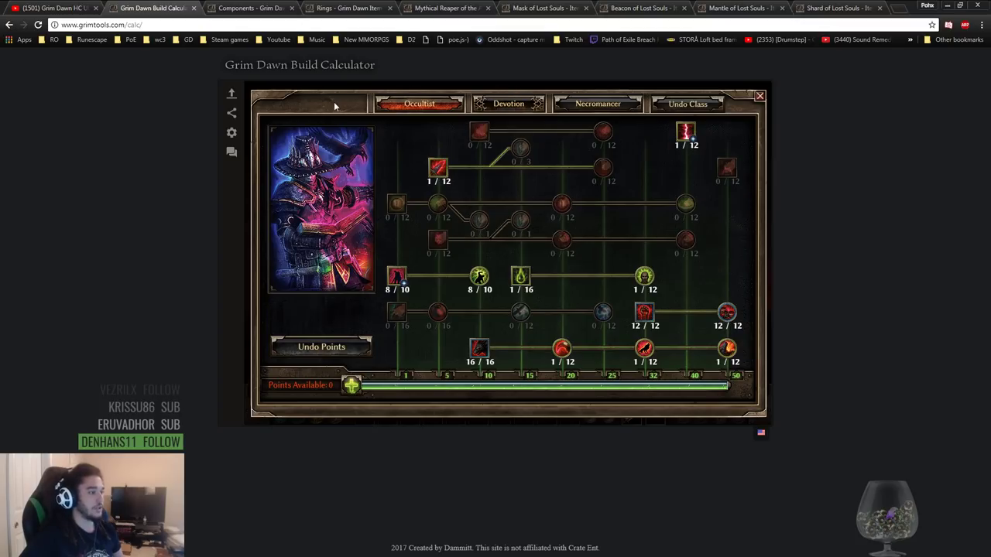
Open the devotion map and survey which constellations the build has completed
{"action": "left_click", "coordinate": [492, 104]}
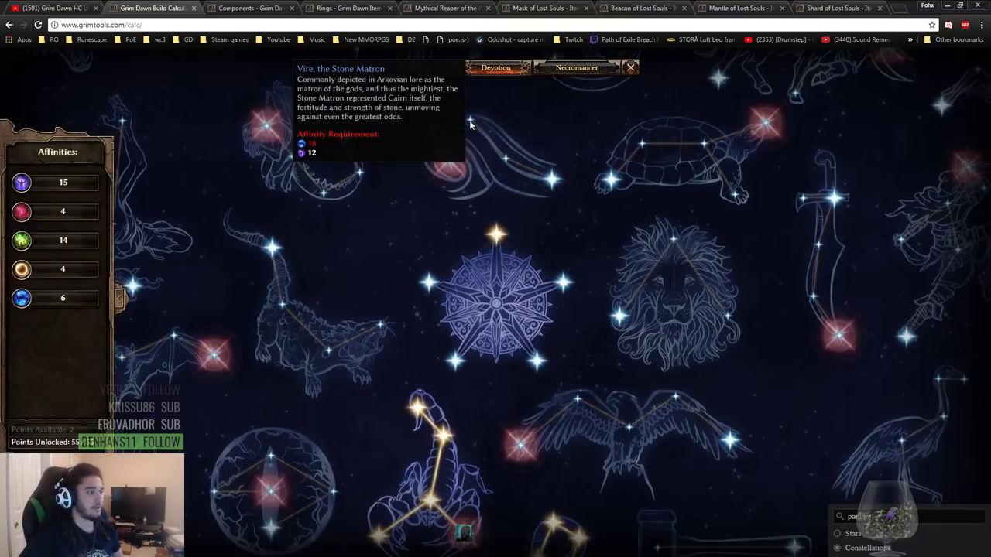
{"action": "left_click_drag", "start_coordinate": [584, 233], "coordinate": [593, 178]}
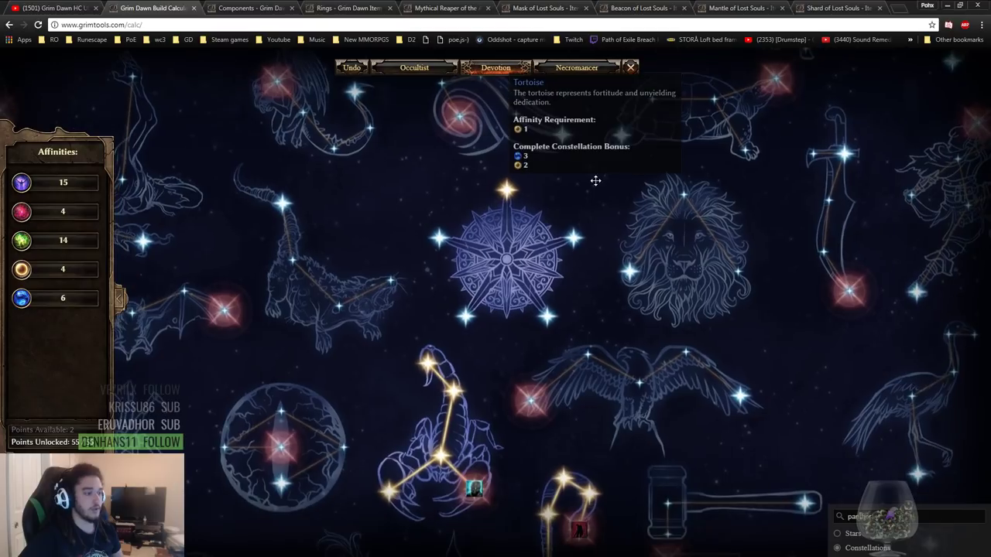
{"action": "scroll", "coordinate": [593, 179], "scroll_direction": "down", "scroll_amount": 3}
{"action": "left_click_drag", "start_coordinate": [594, 251], "coordinate": [585, 471]}
{"action": "scroll", "coordinate": [600, 402], "scroll_direction": "down", "scroll_amount": 2}
{"action": "left_click_drag", "start_coordinate": [621, 373], "coordinate": [587, 179]}
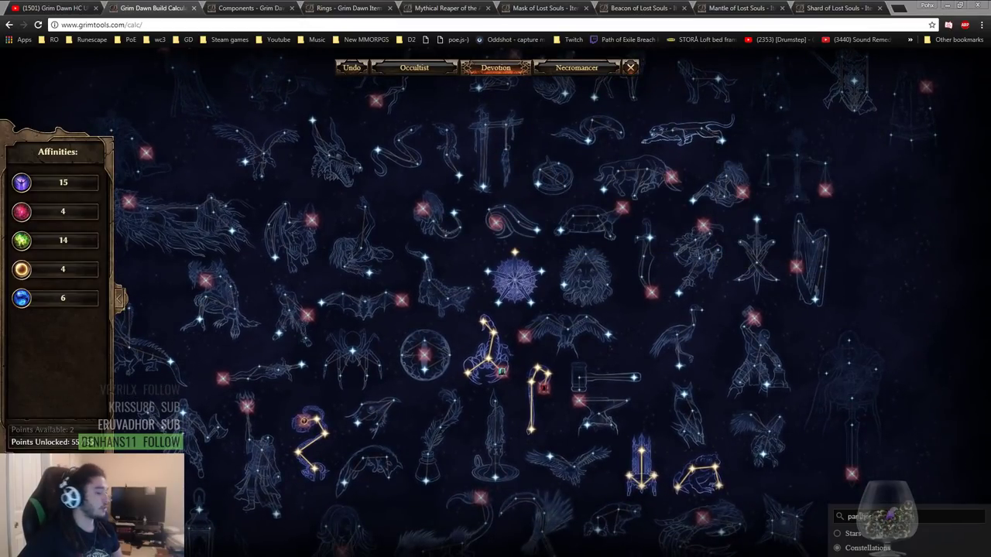
{"action": "left_click_drag", "start_coordinate": [462, 491], "coordinate": [804, 167]}
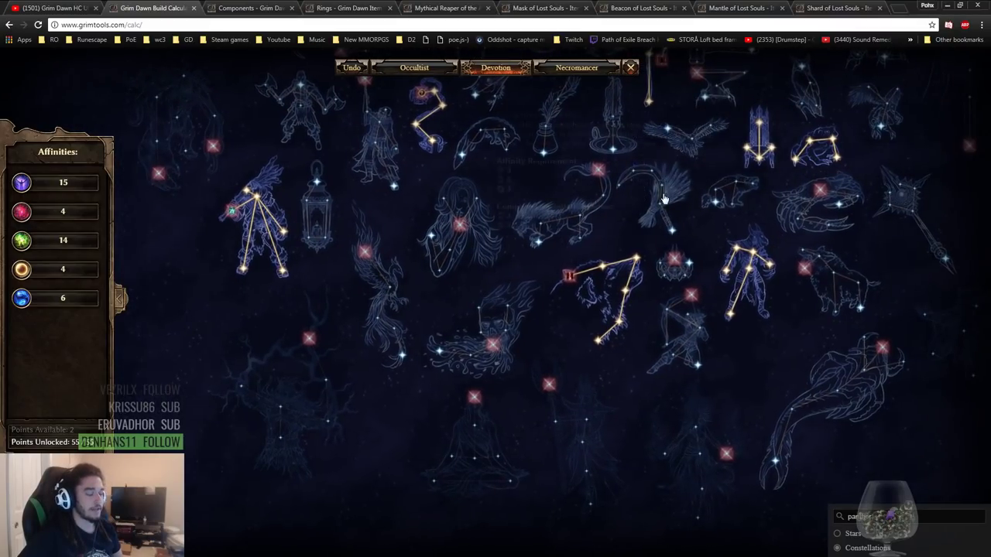
{"action": "left_click_drag", "start_coordinate": [672, 184], "coordinate": [583, 443]}
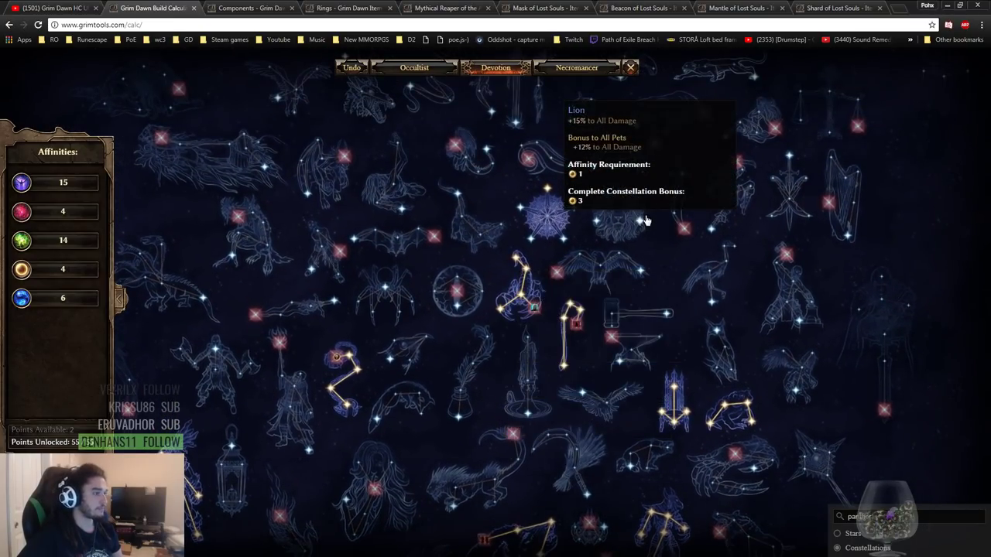
{"action": "left_click_drag", "start_coordinate": [616, 217], "coordinate": [549, 484]}
{"action": "scroll", "coordinate": [611, 194], "scroll_direction": "down", "scroll_amount": 2}
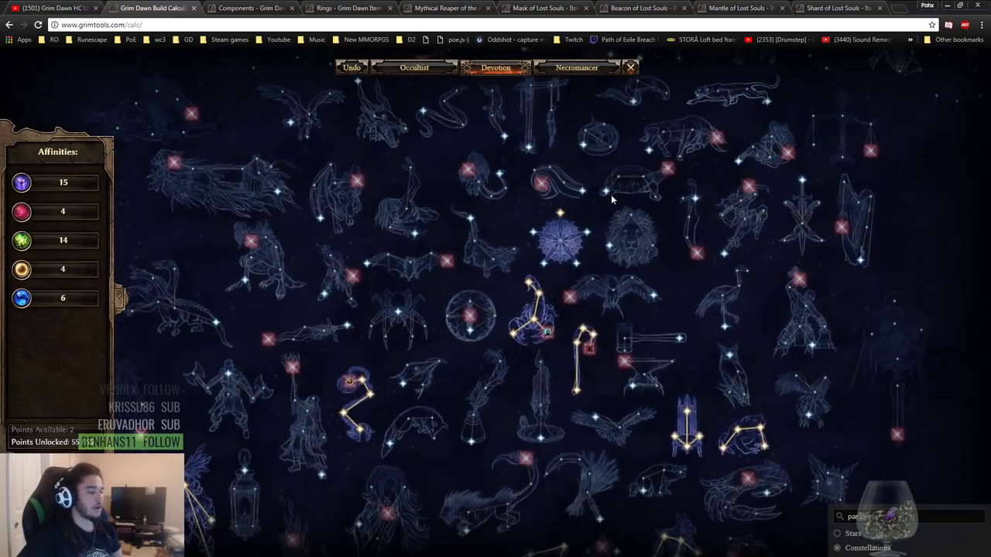
Examine the Akeron's Scorpion constellation and its affinity requirement and completion bonus
{"action": "scroll", "coordinate": [552, 285], "scroll_direction": "up", "scroll_amount": 4}
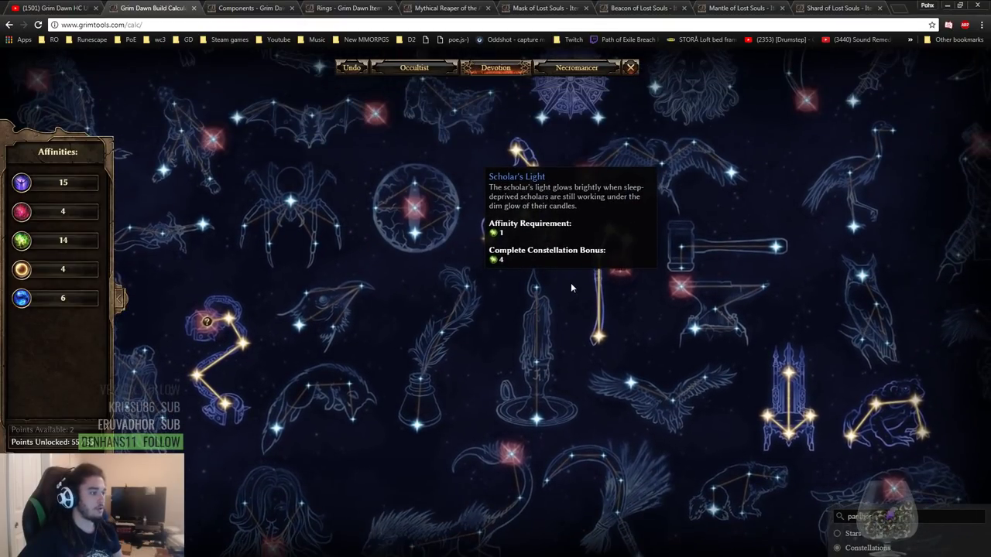
{"action": "left_click_drag", "start_coordinate": [571, 283], "coordinate": [563, 333]}
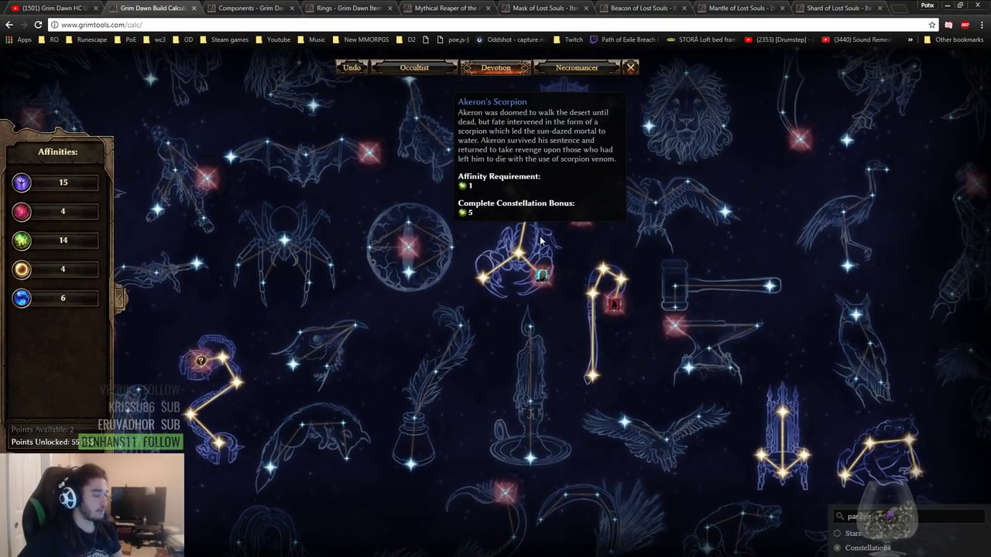
{"action": "left_click", "coordinate": [534, 233]}
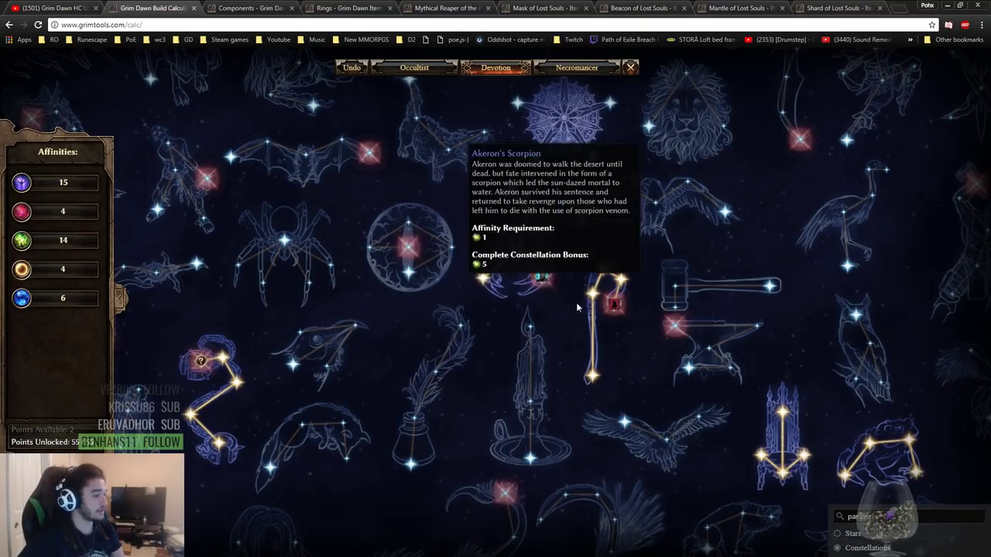
{"action": "scroll", "coordinate": [588, 298], "scroll_direction": "down", "scroll_amount": 3}
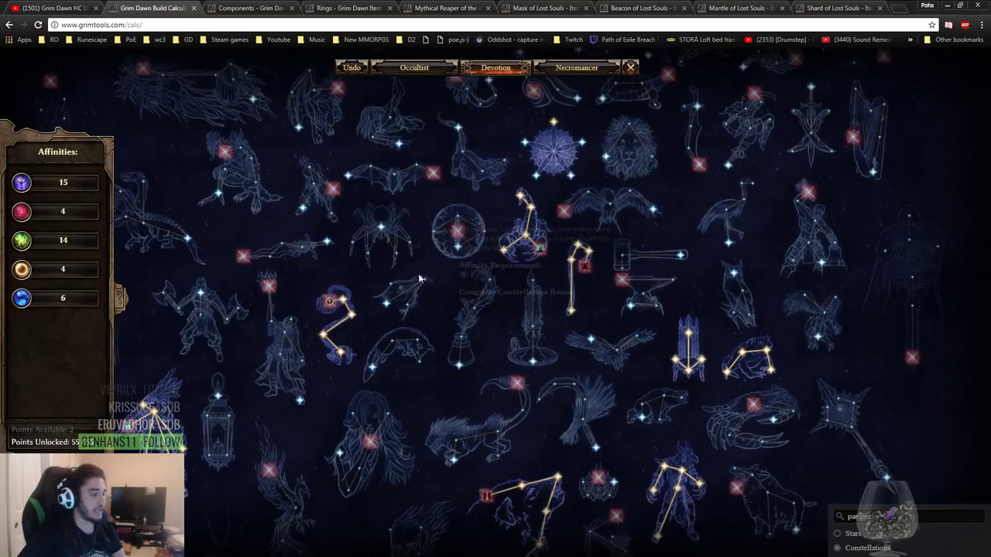
Inspect the Toad, Mogdrogen the Wolf and Behemoth constellations, including the Howl of Mogdrogen celestial power
{"action": "left_click_drag", "start_coordinate": [616, 300], "coordinate": [458, 173]}
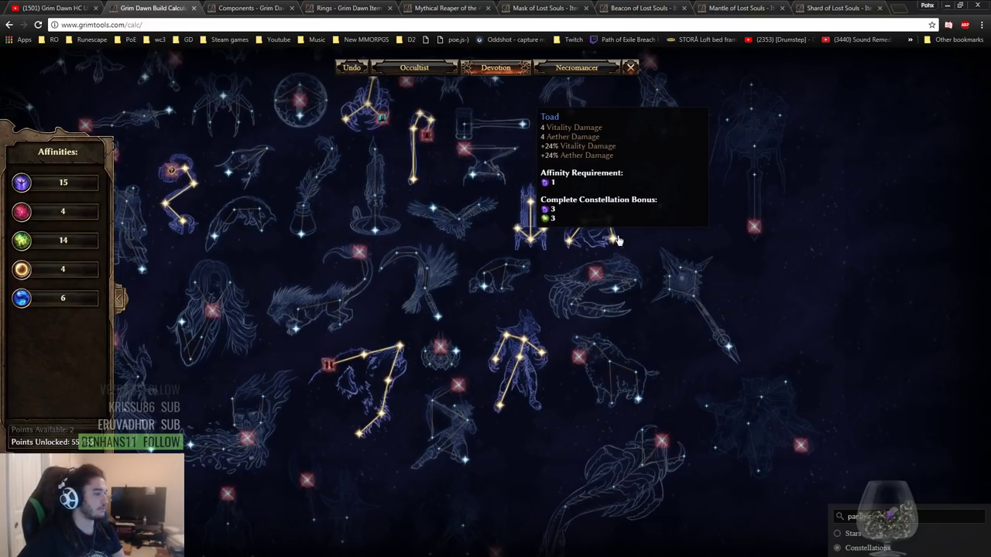
{"action": "left_click_drag", "start_coordinate": [586, 364], "coordinate": [625, 290]}
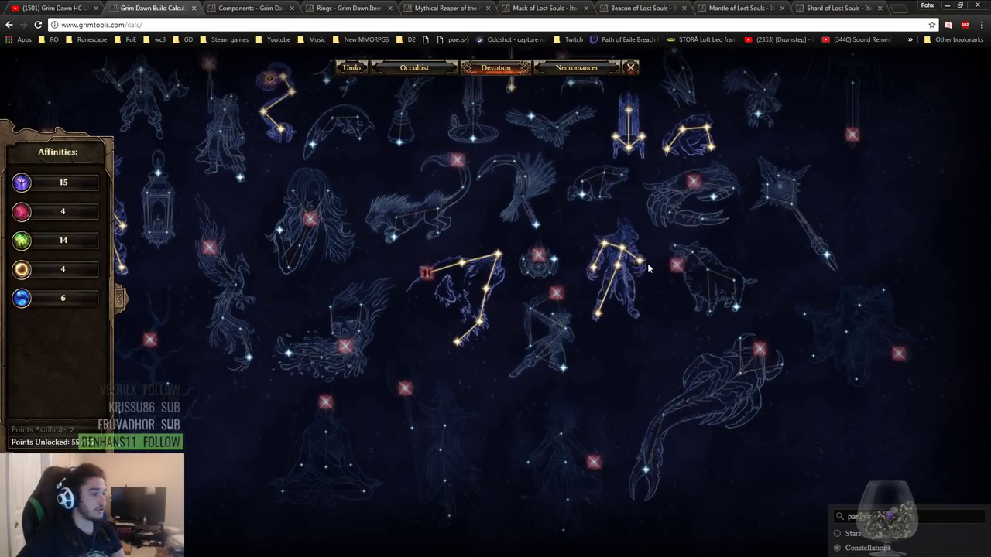
{"action": "left_click_drag", "start_coordinate": [591, 350], "coordinate": [679, 325]}
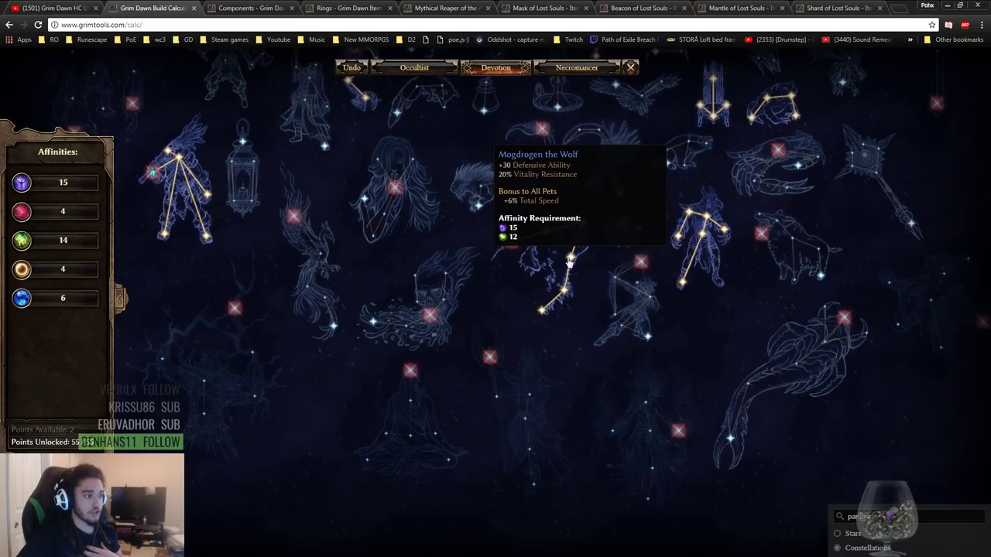
{"action": "left_click", "coordinate": [582, 225]}
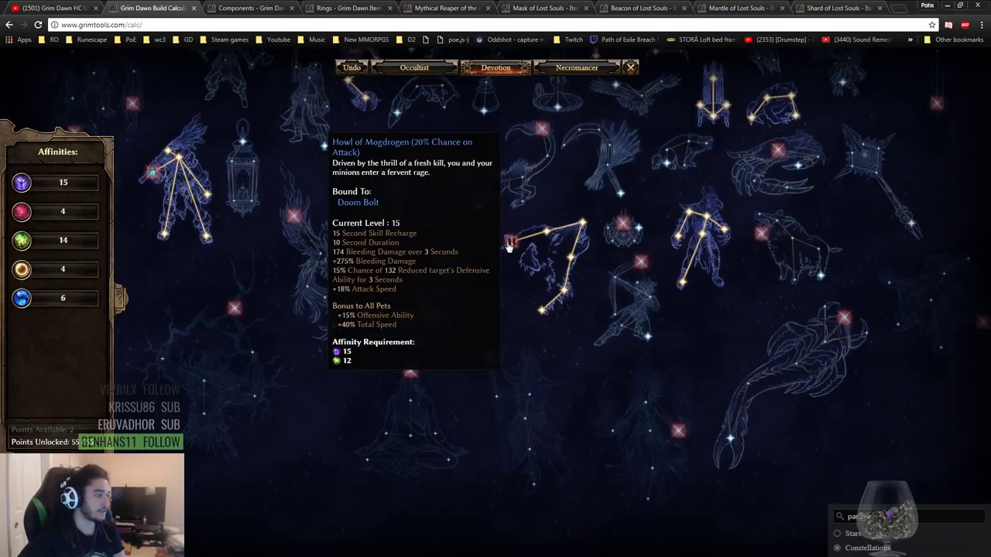
{"action": "left_click_drag", "start_coordinate": [224, 178], "coordinate": [369, 258]}
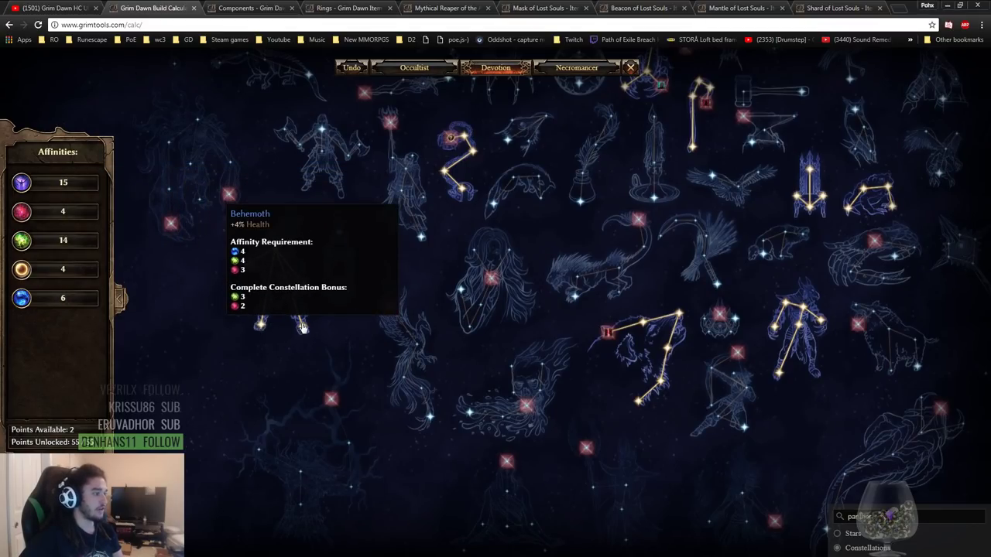
Inspect the Staff of Rattosh constellation's star bonuses and the Cleansing Waters celestial power
{"action": "left_click_drag", "start_coordinate": [345, 277], "coordinate": [105, 474]}
{"action": "left_click_drag", "start_coordinate": [394, 157], "coordinate": [538, 308]}
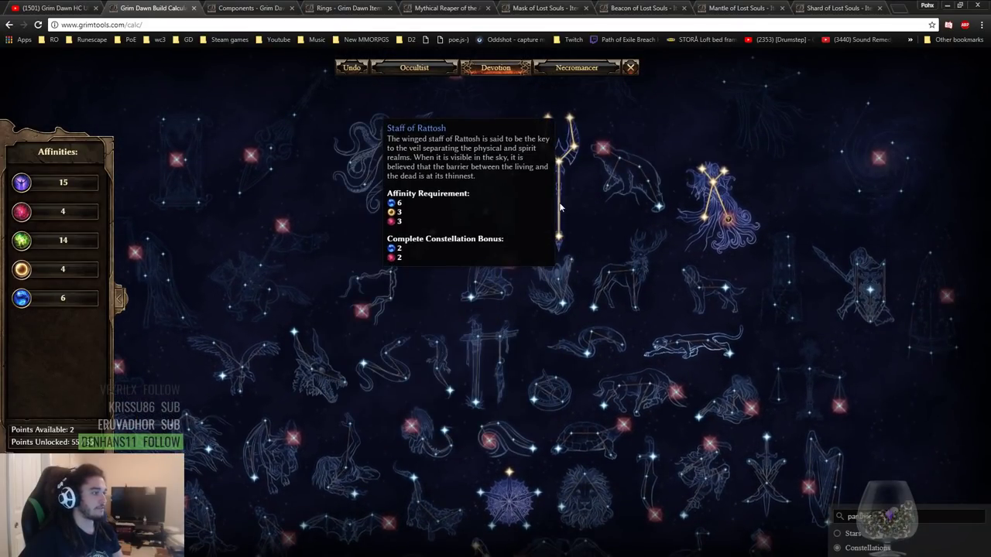
{"action": "left_click_drag", "start_coordinate": [561, 207], "coordinate": [458, 327]}
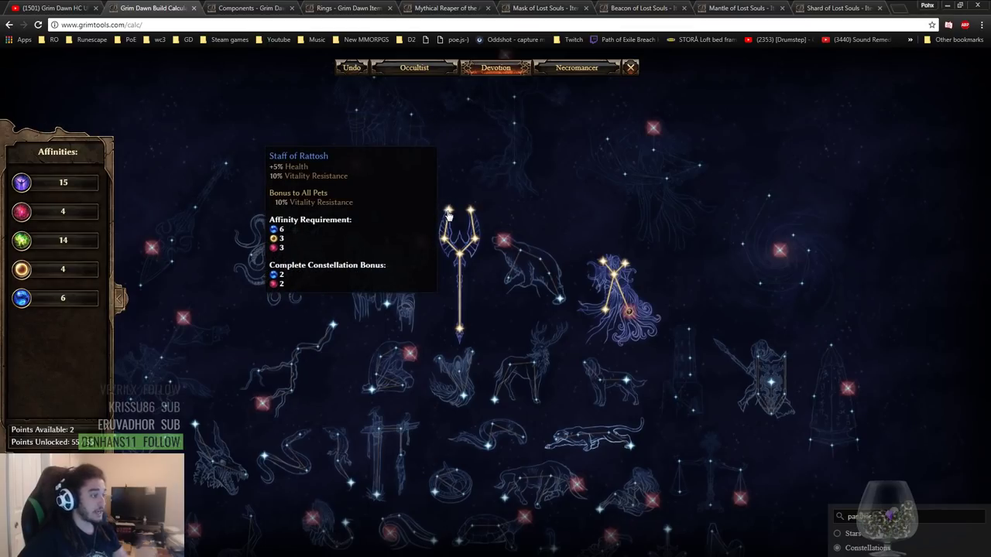
{"action": "left_click_drag", "start_coordinate": [535, 207], "coordinate": [433, 132]}
{"action": "scroll", "coordinate": [585, 189], "scroll_direction": "up", "scroll_amount": 2}
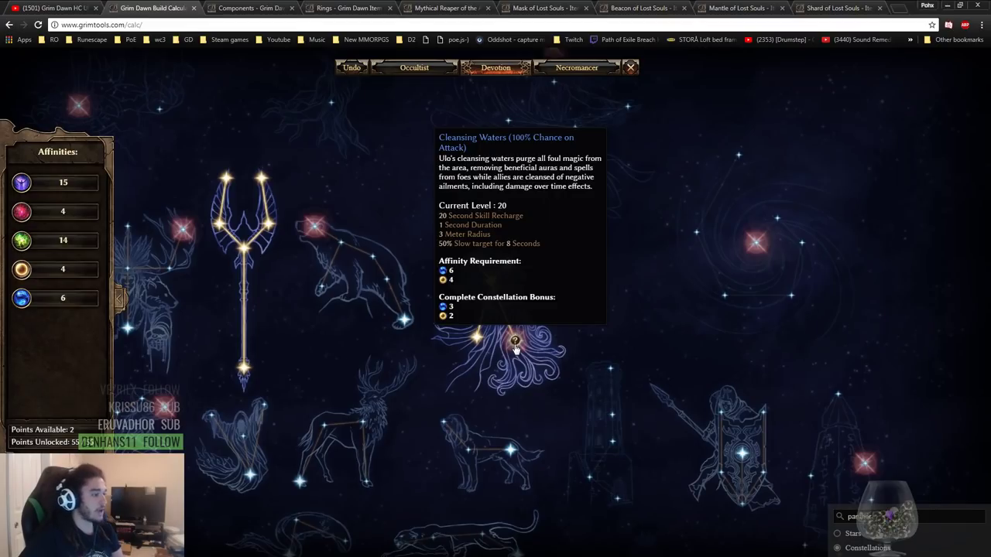
{"action": "left_click_drag", "start_coordinate": [515, 348], "coordinate": [503, 307]}
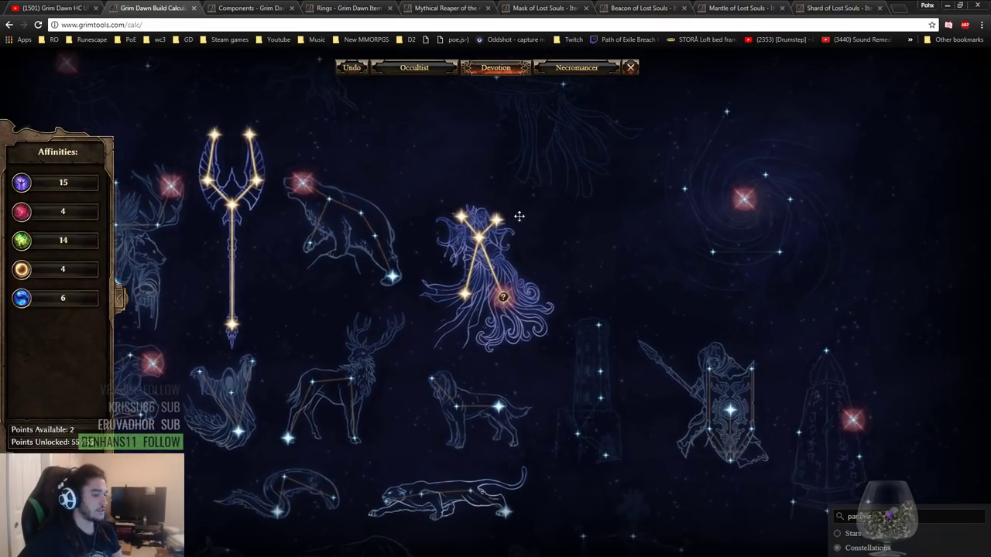
Check which skills can be assigned to the Cleansing Waters celestial power, leaving its assignment unchanged
{"action": "left_click", "coordinate": [504, 307]}
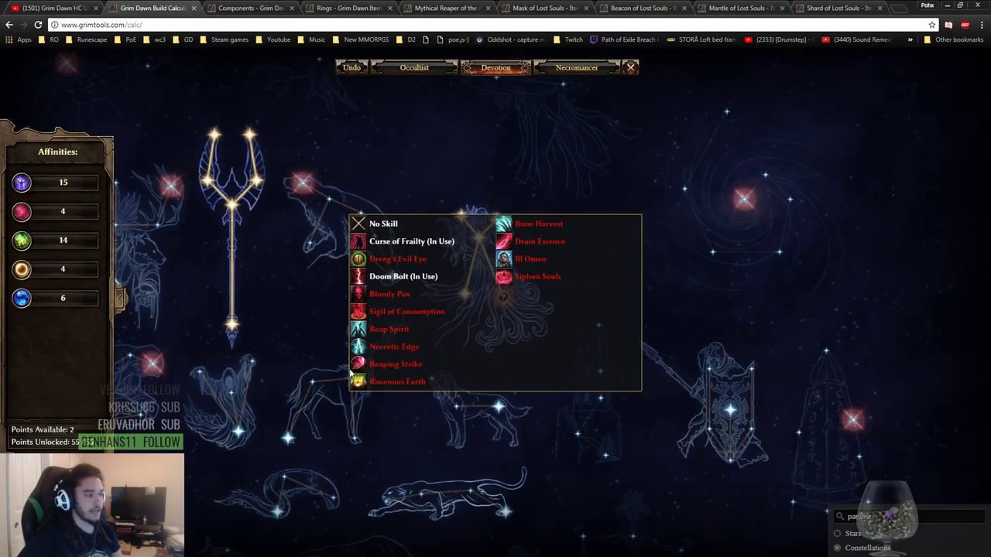
{"action": "left_click", "coordinate": [504, 299]}
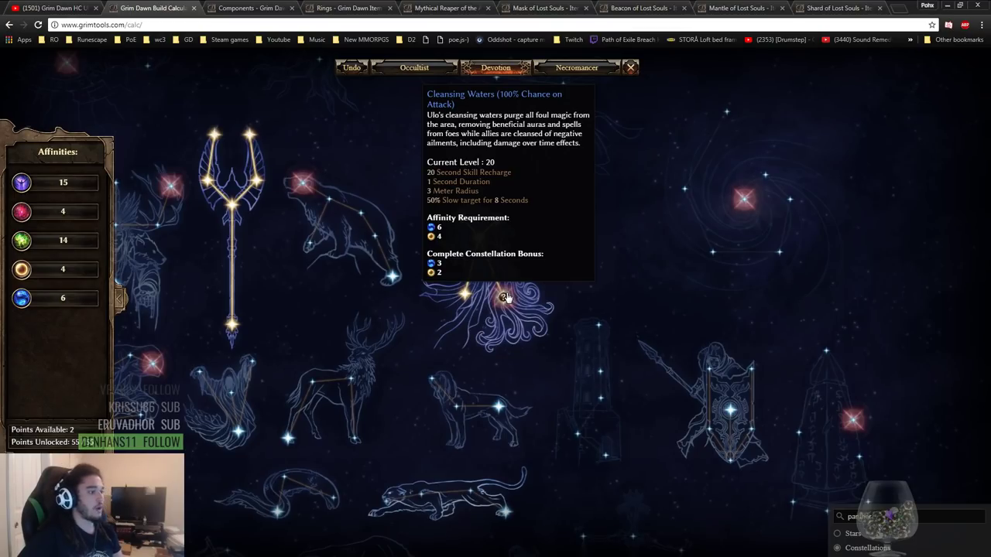
{"action": "left_click", "coordinate": [505, 298]}
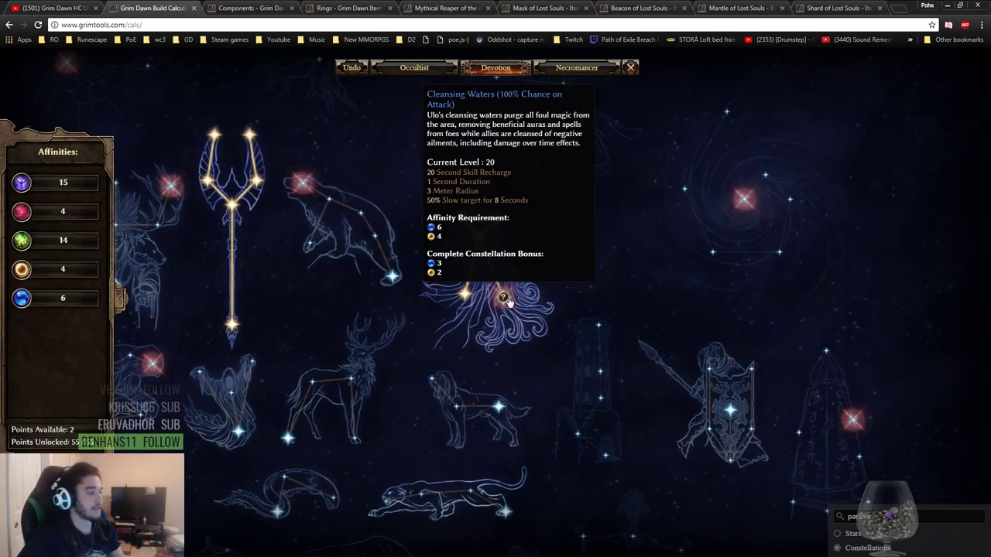
Survey the rest of the devotion map, including the Solemn Watcher, Shieldmaiden and Crane constellations
{"action": "scroll", "coordinate": [588, 310], "scroll_direction": "down", "scroll_amount": 3}
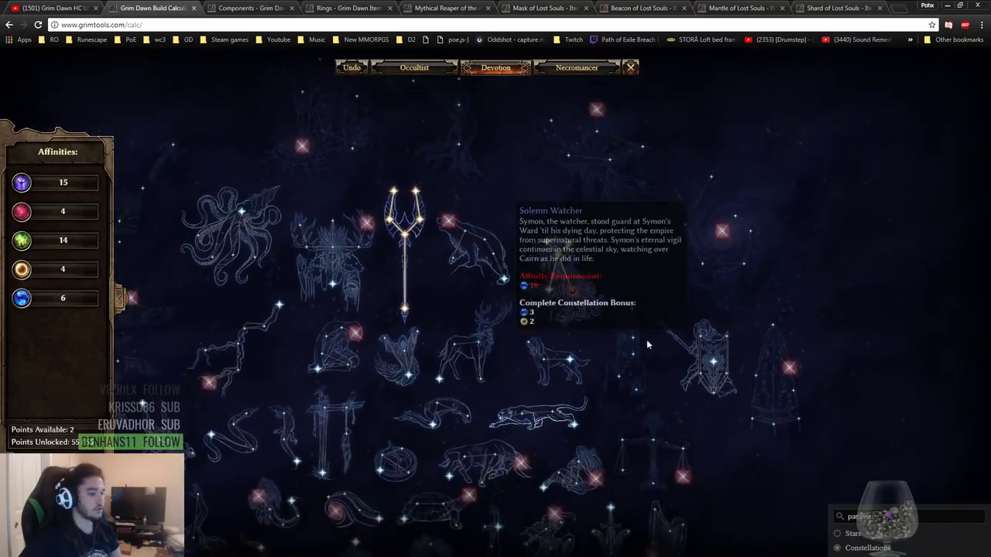
{"action": "scroll", "coordinate": [678, 194], "scroll_direction": "down", "scroll_amount": 2}
{"action": "scroll", "coordinate": [685, 185], "scroll_direction": "up", "scroll_amount": 2}
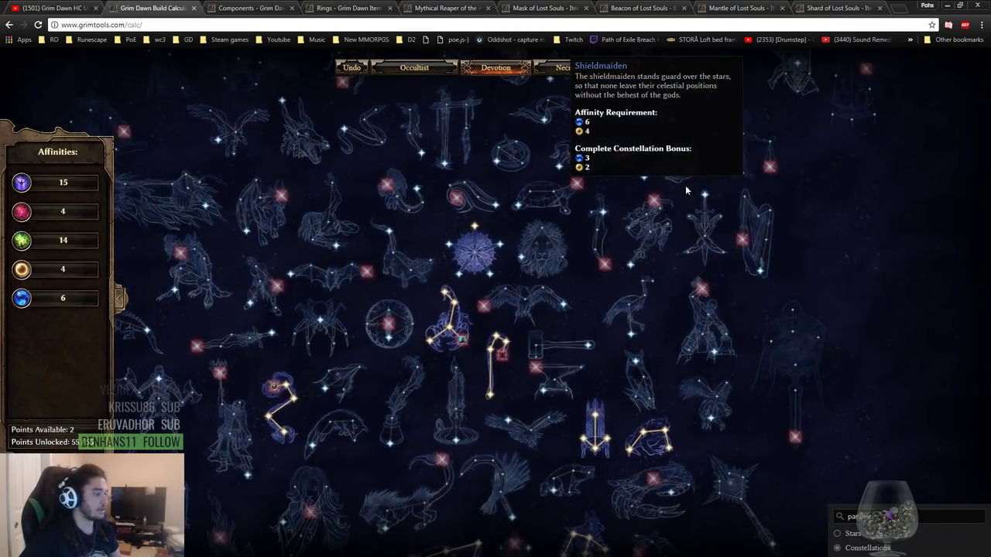
{"action": "scroll", "coordinate": [702, 204], "scroll_direction": "down", "scroll_amount": 1}
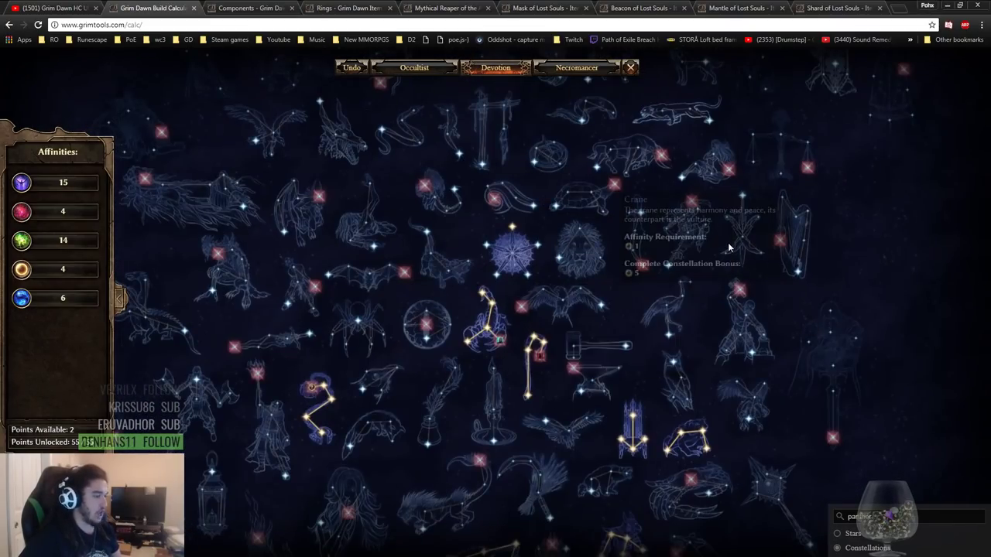
{"action": "scroll", "coordinate": [722, 307], "scroll_direction": "up", "scroll_amount": 1}
{"action": "scroll", "coordinate": [722, 307], "scroll_direction": "down", "scroll_amount": 1}
{"action": "scroll", "coordinate": [743, 232], "scroll_direction": "up", "scroll_amount": 1}
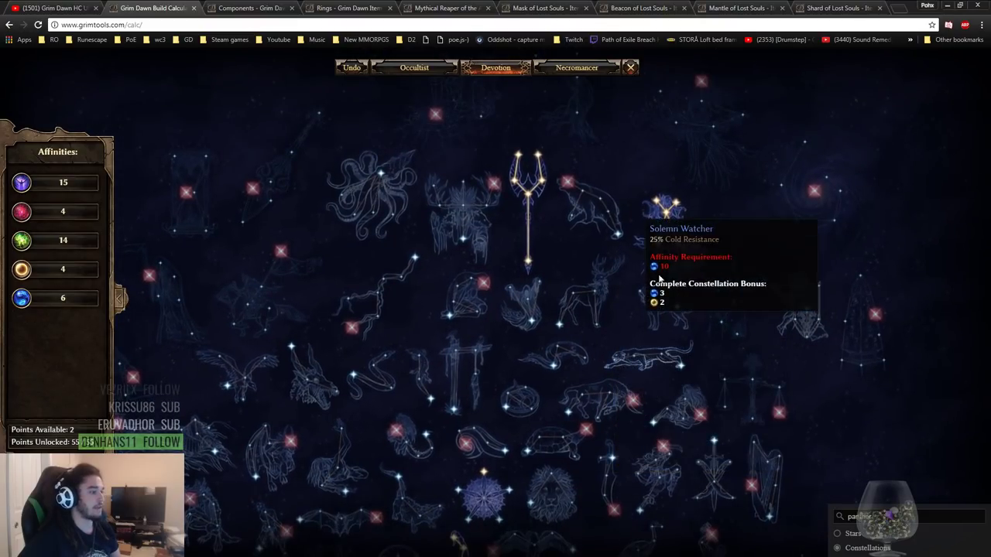
{"action": "scroll", "coordinate": [758, 193], "scroll_direction": "up", "scroll_amount": 2}
{"action": "left_click_drag", "start_coordinate": [757, 193], "coordinate": [732, 186]}
{"action": "scroll", "coordinate": [628, 324], "scroll_direction": "down", "scroll_amount": 1}
{"action": "scroll", "coordinate": [732, 186], "scroll_direction": "down", "scroll_amount": 1}
Open the item database page for the Shard of Lost Souls amulet and read its stats and set bonuses
{"action": "left_click", "coordinate": [844, 8]}
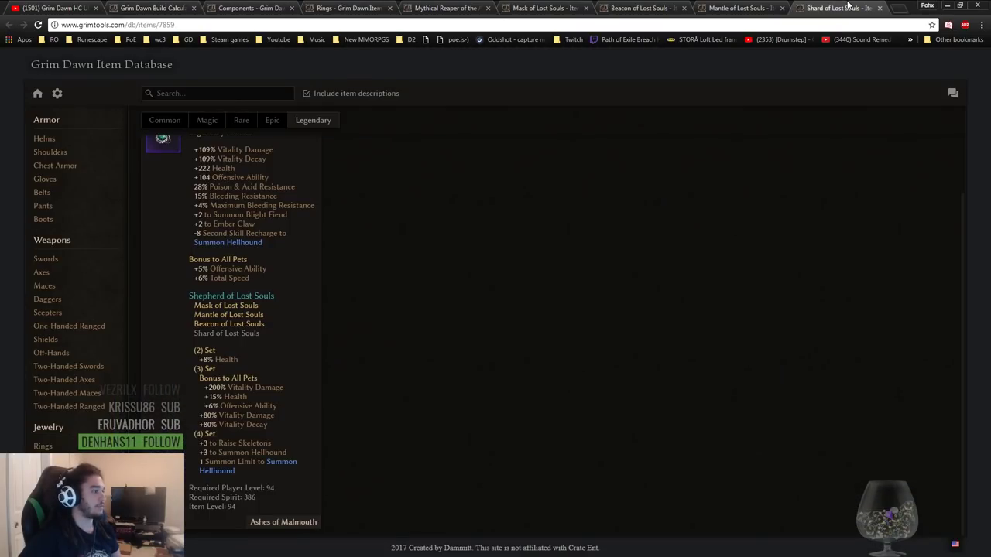
{"action": "scroll", "coordinate": [536, 326], "scroll_direction": "up", "scroll_amount": 1}
{"action": "scroll", "coordinate": [536, 326], "scroll_direction": "down", "scroll_amount": 1}
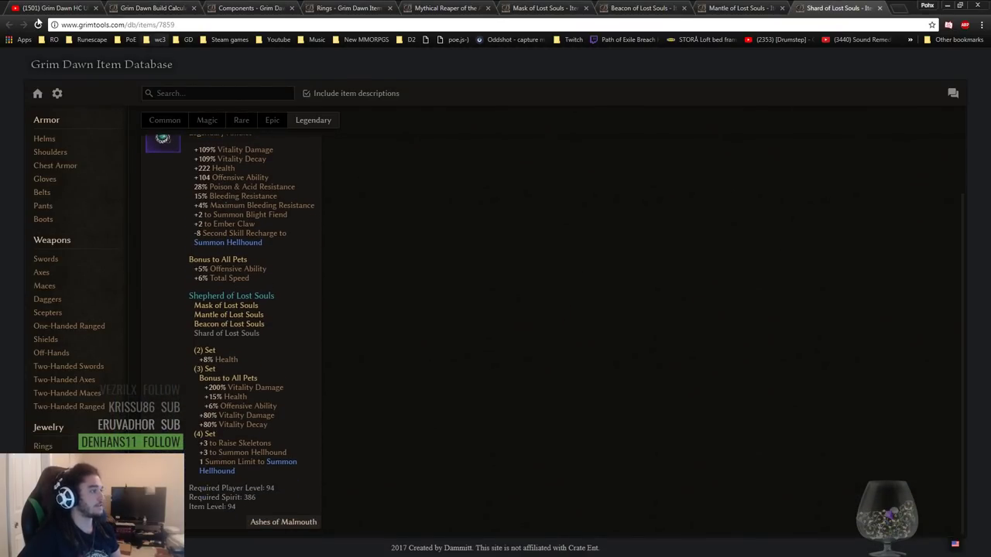
{"action": "scroll", "coordinate": [550, 313], "scroll_direction": "up", "scroll_amount": 1}
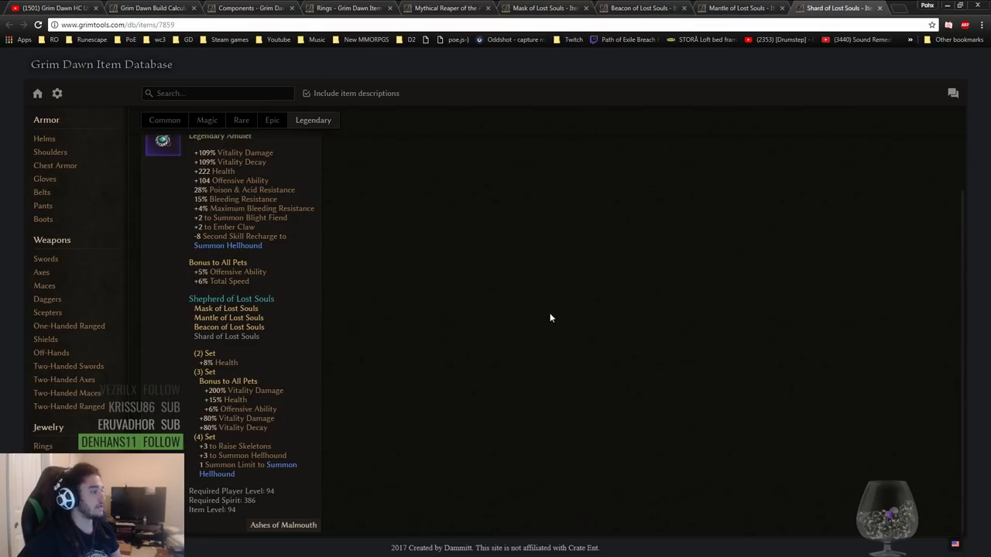
{"action": "scroll", "coordinate": [464, 264], "scroll_direction": "down", "scroll_amount": 1}
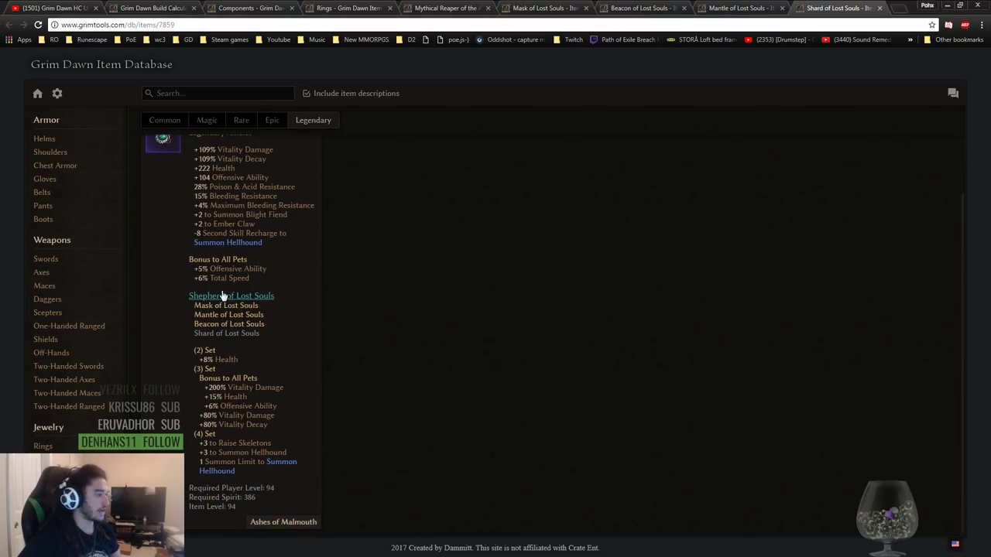
{"action": "scroll", "coordinate": [283, 204], "scroll_direction": "up", "scroll_amount": 1}
{"action": "scroll", "coordinate": [399, 383], "scroll_direction": "down", "scroll_amount": 1}
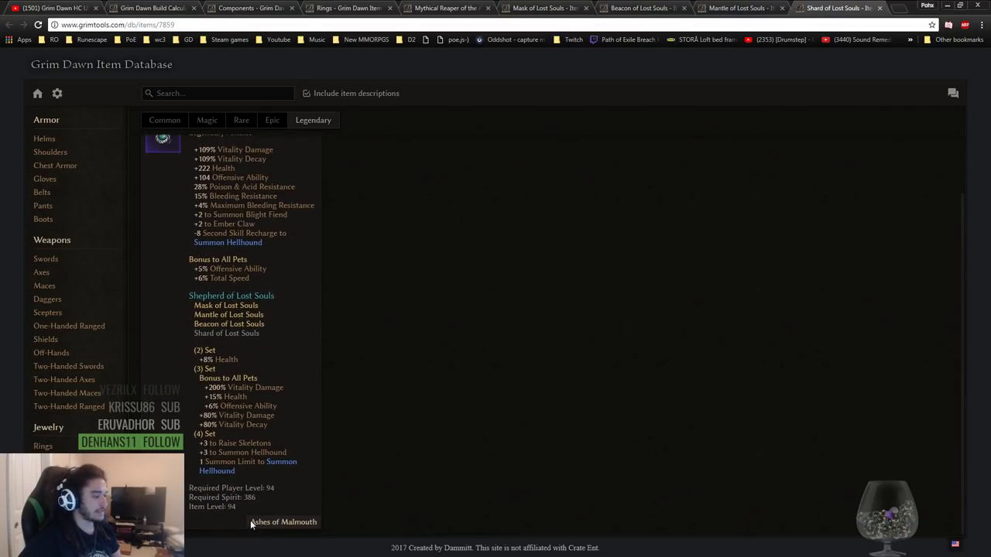
Highlight the Shard of Lost Souls' Ashes of Malmouth expansion label and its required player level
{"action": "triple_click", "coordinate": [287, 522]}
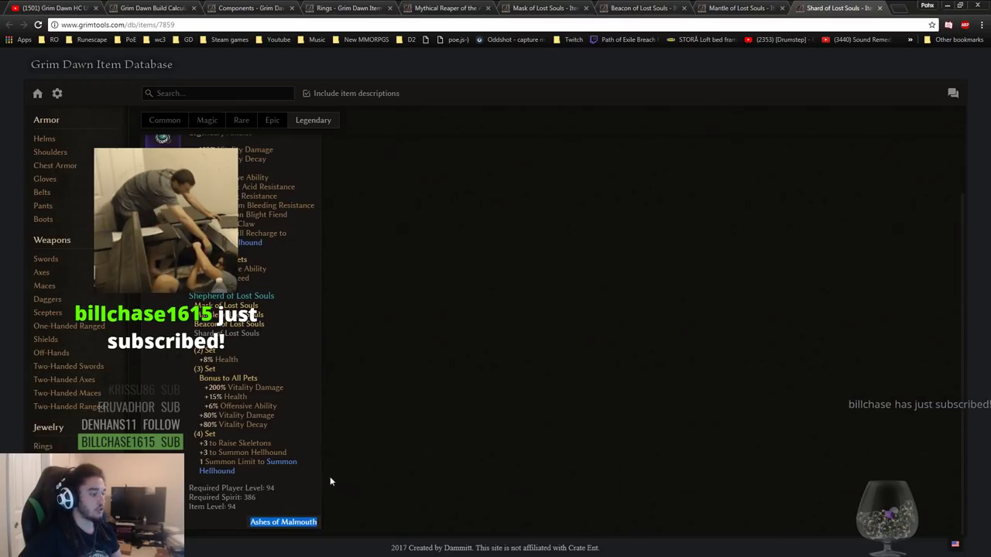
{"action": "scroll", "coordinate": [238, 260], "scroll_direction": "up", "scroll_amount": 2}
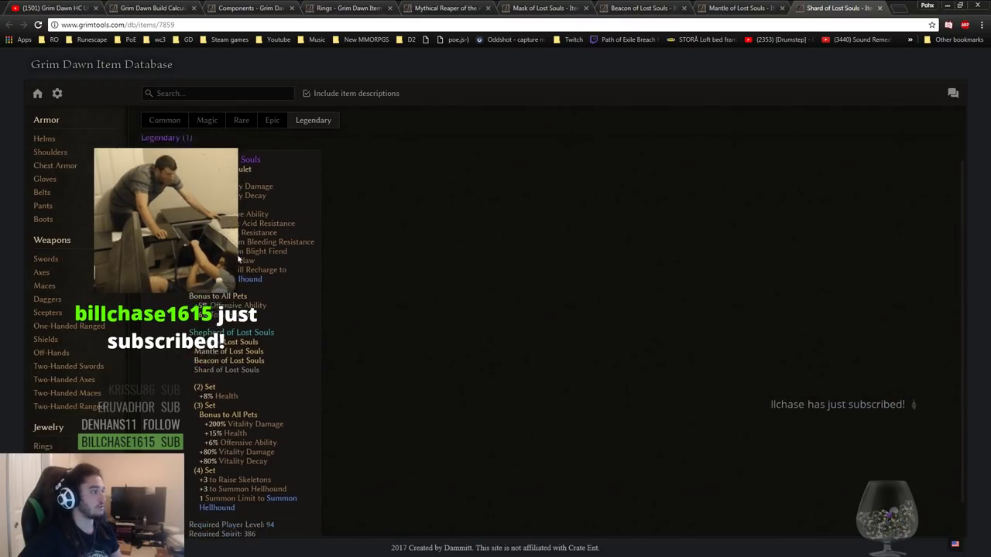
{"action": "scroll", "coordinate": [238, 259], "scroll_direction": "down", "scroll_amount": 2}
{"action": "left_click_drag", "start_coordinate": [247, 488], "coordinate": [284, 488]}
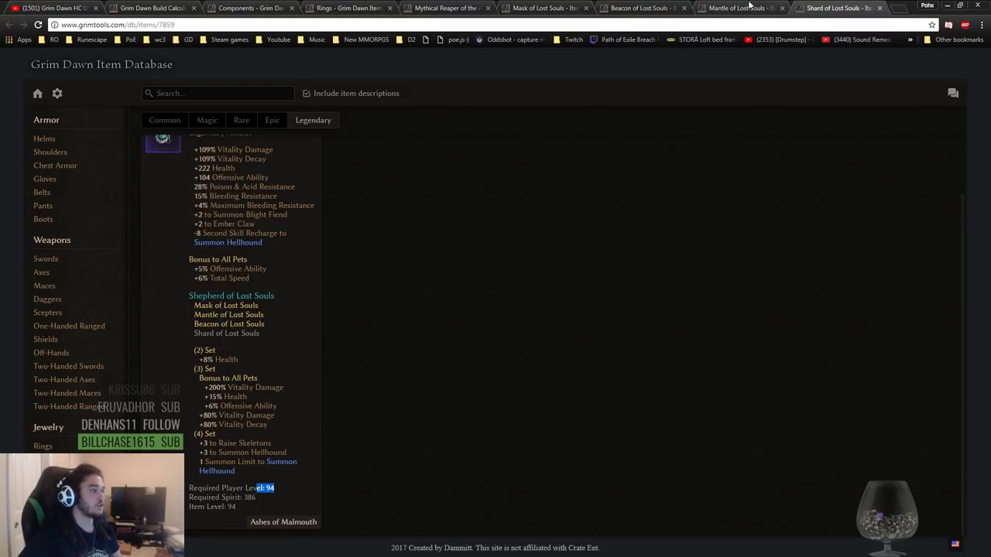
Highlight the Shard of Lost Souls' stats and go back through the set item pages to Mythical Reaper of the Accursed
{"action": "scroll", "coordinate": [563, 274], "scroll_direction": "up", "scroll_amount": 1}
{"action": "scroll", "coordinate": [219, 201], "scroll_direction": "down", "scroll_amount": 1}
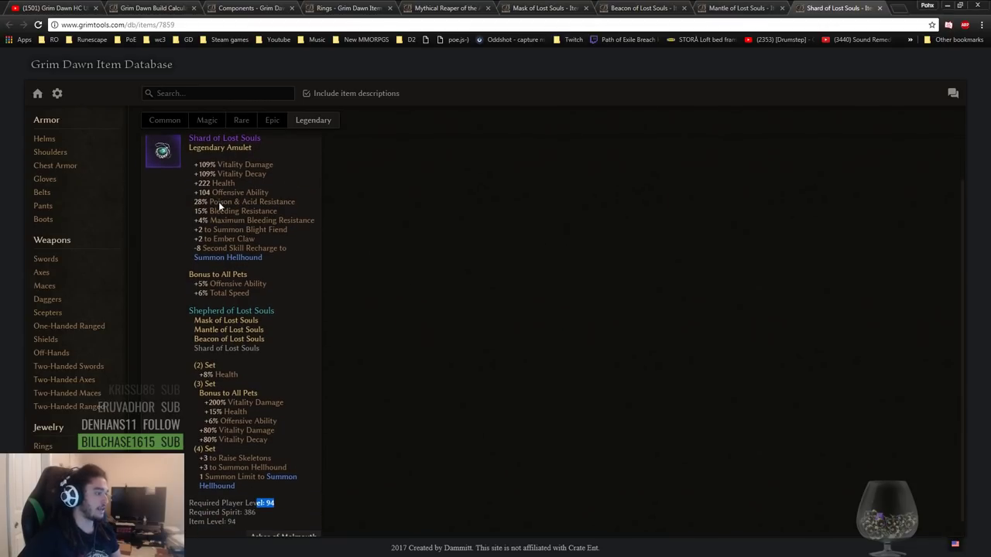
{"action": "left_click_drag", "start_coordinate": [195, 161], "coordinate": [260, 347]}
{"action": "scroll", "coordinate": [217, 193], "scroll_direction": "up", "scroll_amount": 1}
{"action": "key", "text": "ctrl+shift+Tab"}
{"action": "key", "text": "ctrl+shift+Tab"}
{"action": "key", "text": "ctrl+shift+Tab"}
{"action": "key", "text": "ctrl+shift+Tab"}
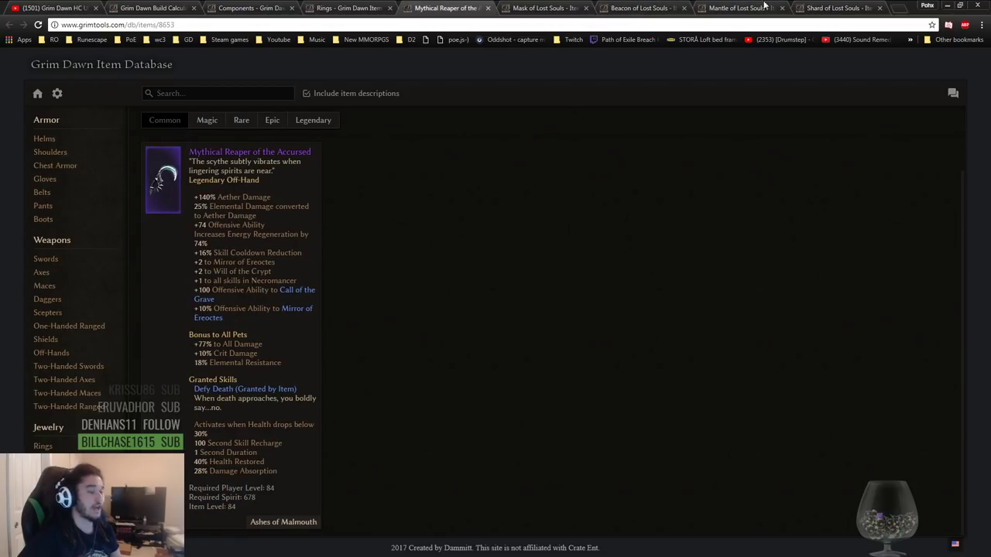
Return to the Shard of Lost Souls and highlight the four-piece set bonuses to Raise Skeletons and Summon Hellhound
{"action": "left_click", "coordinate": [825, 6]}
{"action": "scroll", "coordinate": [467, 255], "scroll_direction": "down", "scroll_amount": 1}
{"action": "left_click", "coordinate": [432, 312]}
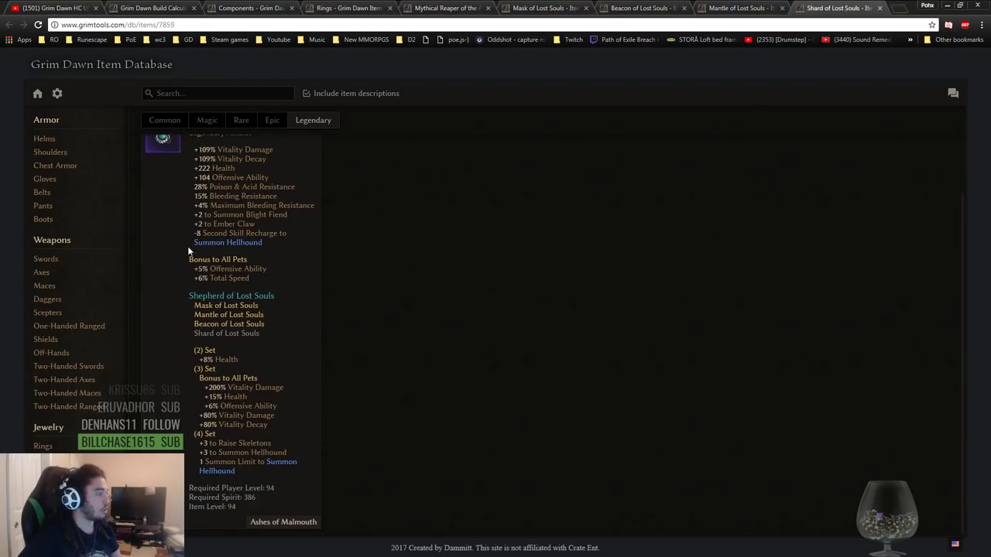
{"action": "left_click_drag", "start_coordinate": [189, 291], "coordinate": [298, 506]}
{"action": "left_click", "coordinate": [379, 376]}
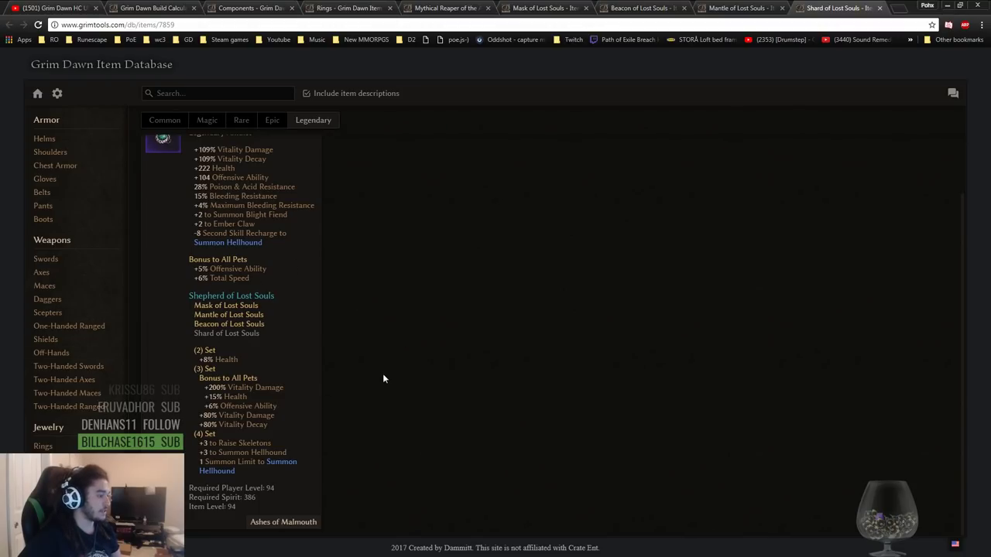
{"action": "left_click_drag", "start_coordinate": [219, 391], "coordinate": [267, 444]}
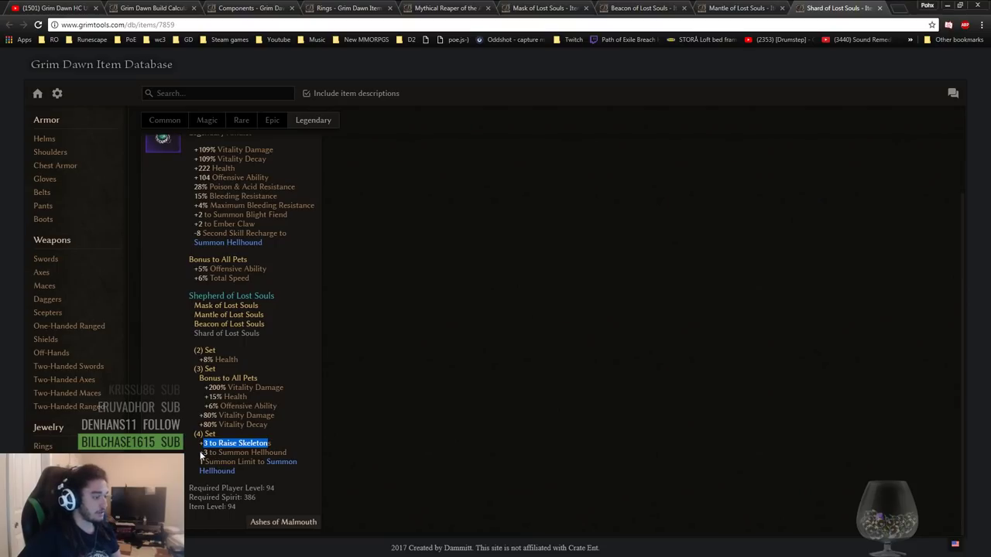
{"action": "left_click_drag", "start_coordinate": [200, 453], "coordinate": [288, 453]}
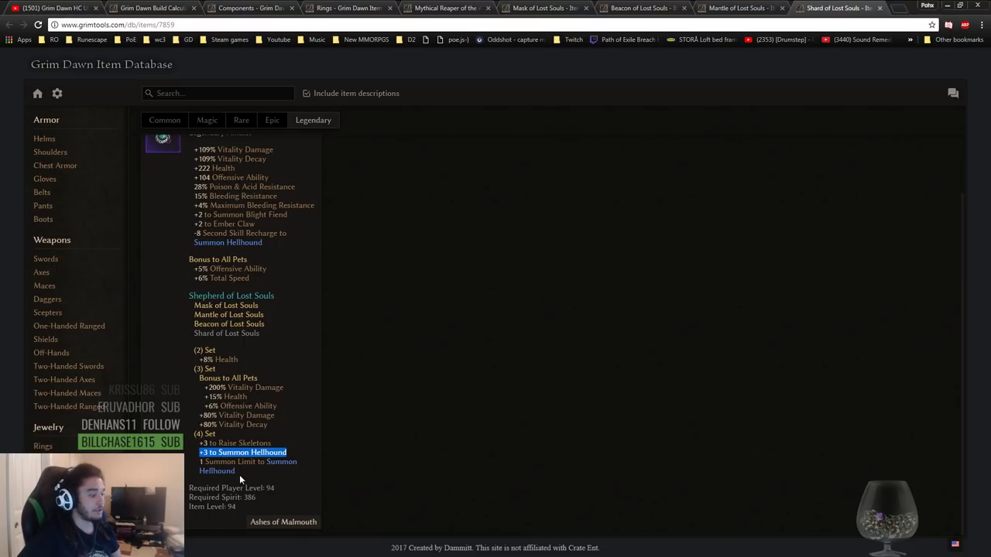
{"action": "left_click_drag", "start_coordinate": [240, 474], "coordinate": [192, 460]}
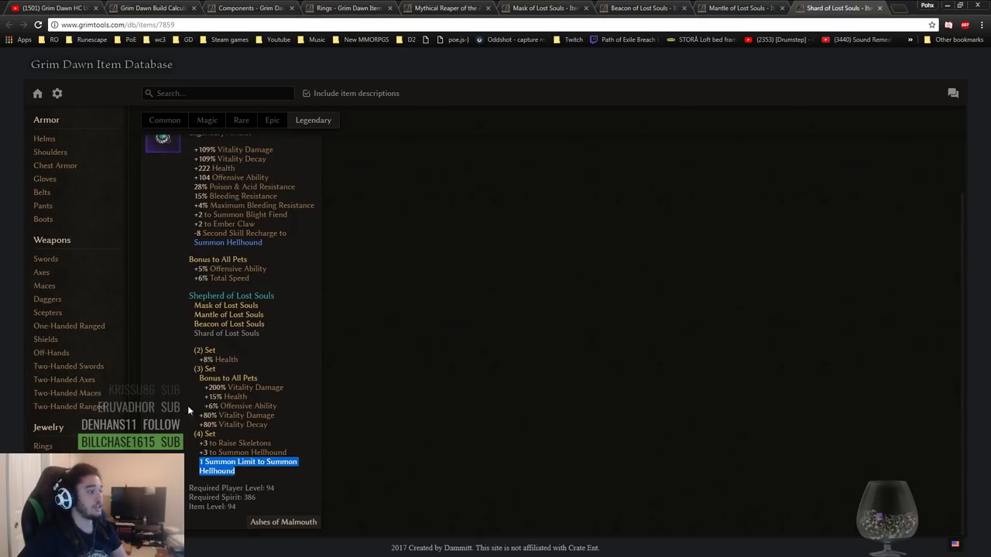
Compare the Bonus to All Pets sections of the Mantle of Lost Souls and the Shard of Lost Souls
{"action": "left_click", "coordinate": [713, 9]}
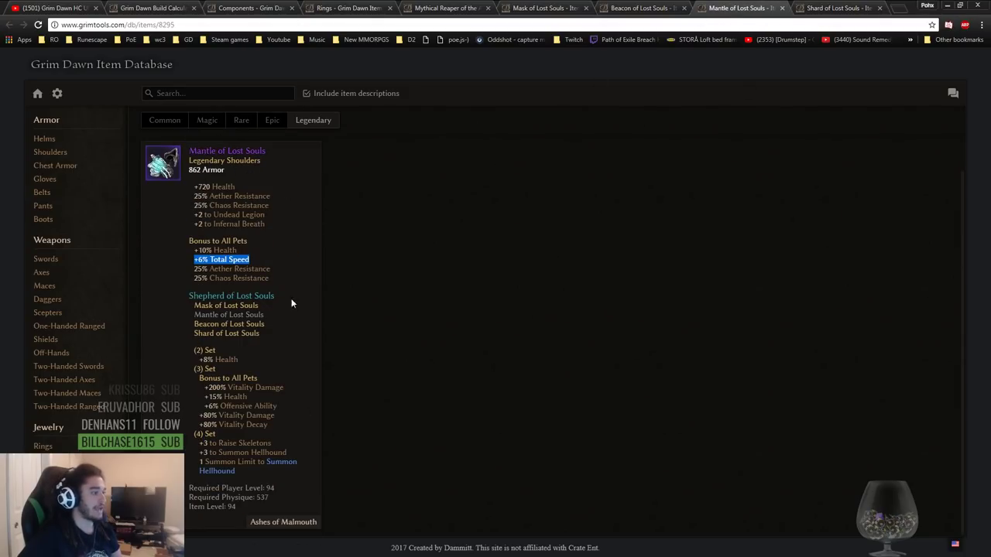
{"action": "key", "text": "ctrl+Tab"}
{"action": "scroll", "coordinate": [332, 340], "scroll_direction": "down", "scroll_amount": 1}
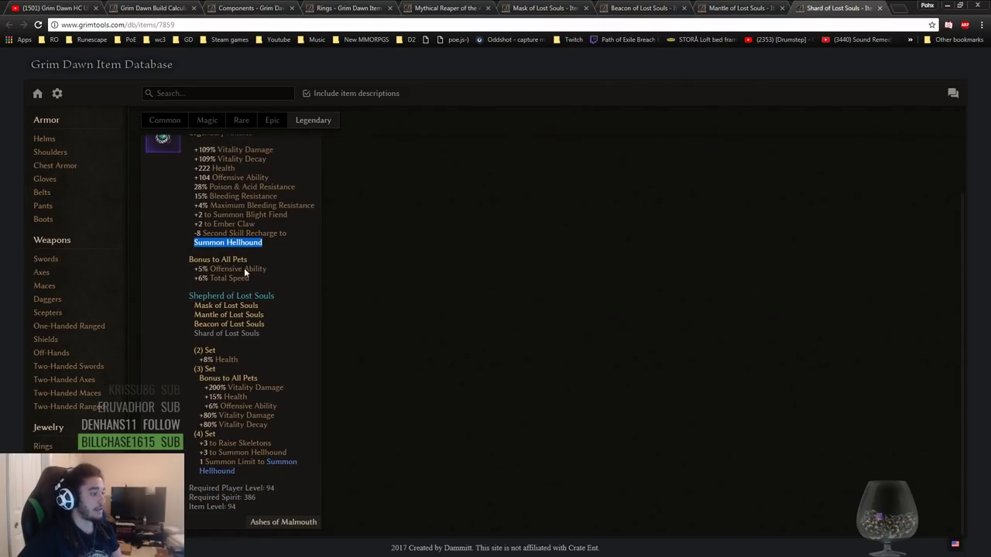
{"action": "left_click_drag", "start_coordinate": [190, 259], "coordinate": [250, 279]}
{"action": "key", "text": "ctrl+shift+Tab"}
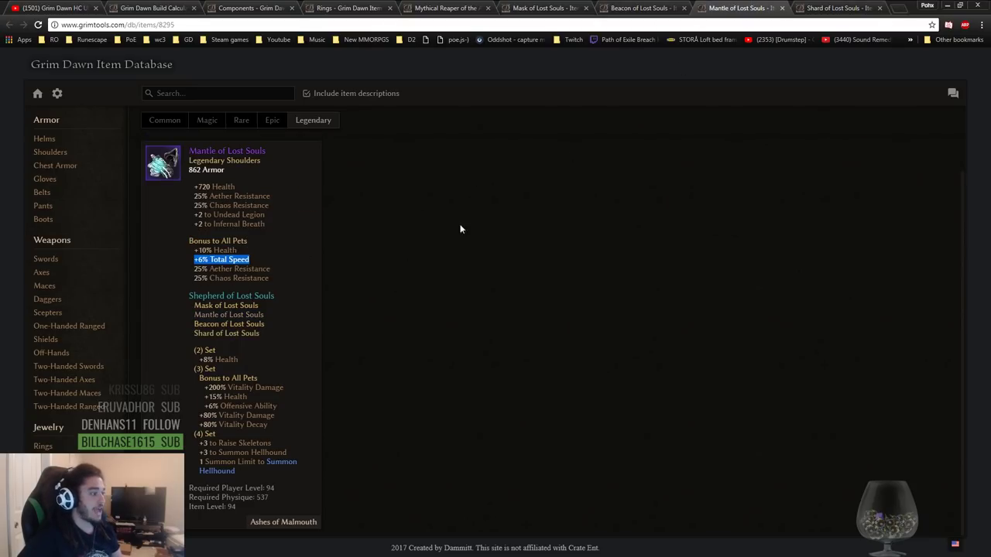
{"action": "left_click_drag", "start_coordinate": [166, 223], "coordinate": [331, 308]}
Highlight the Bonus to All Pets sections on the Beacon of Lost Souls and Mask of Lost Souls pages
{"action": "left_click", "coordinate": [654, 6]}
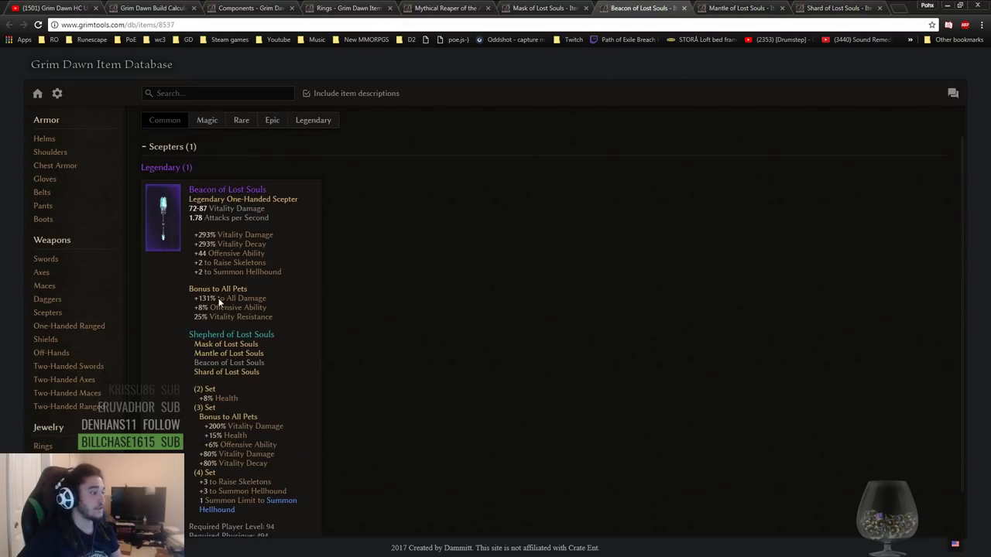
{"action": "left_click_drag", "start_coordinate": [191, 285], "coordinate": [322, 329]}
{"action": "key", "text": "ctrl+shift+Tab"}
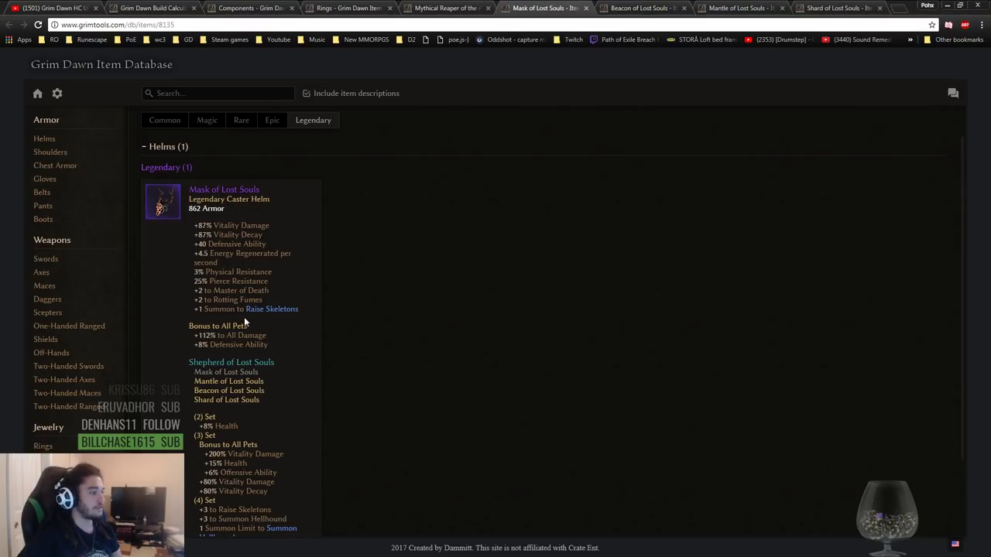
{"action": "left_click_drag", "start_coordinate": [181, 317], "coordinate": [259, 363]}
{"action": "scroll", "coordinate": [322, 333], "scroll_direction": "down", "scroll_amount": 1}
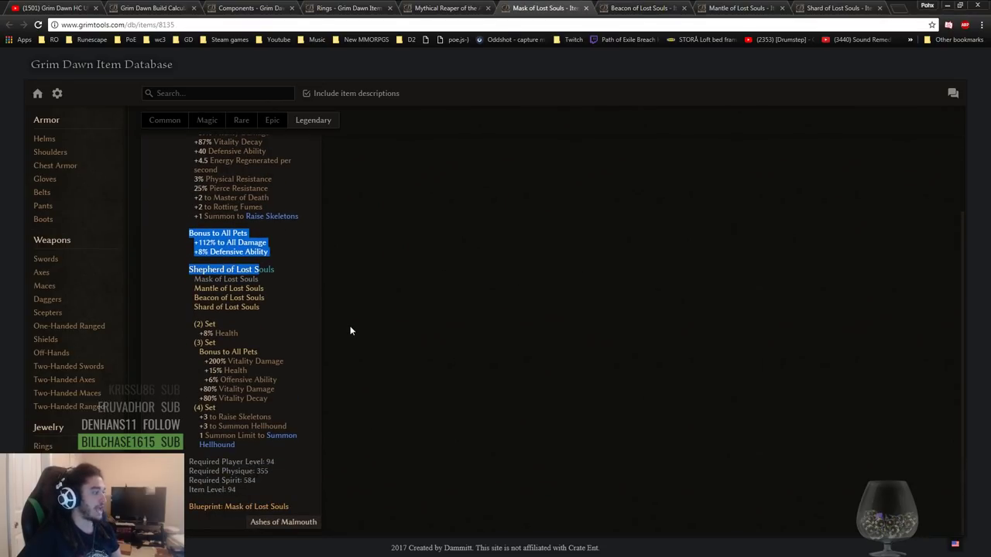
{"action": "left_click", "coordinate": [384, 286]}
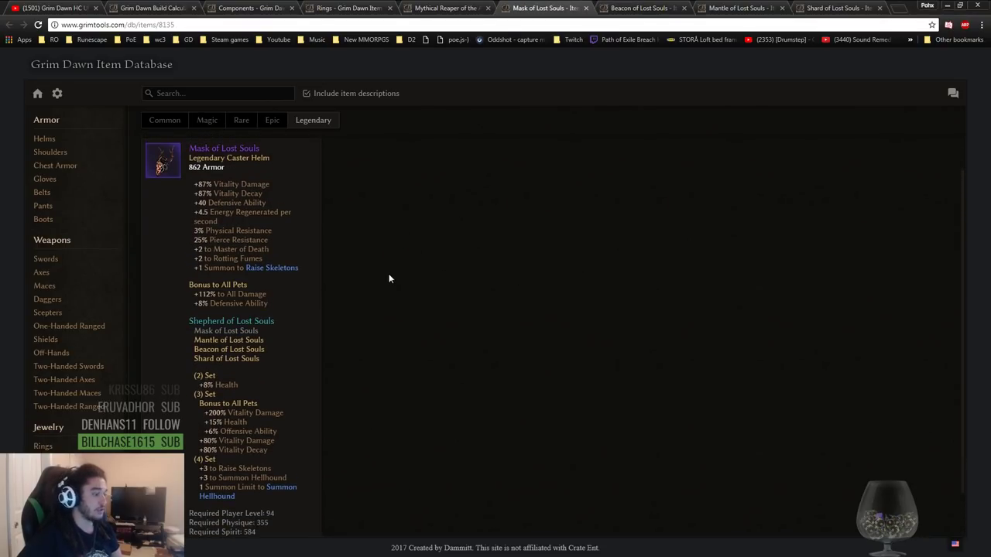
{"action": "scroll", "coordinate": [403, 248], "scroll_direction": "down", "scroll_amount": 2}
{"action": "scroll", "coordinate": [404, 248], "scroll_direction": "up", "scroll_amount": 2}
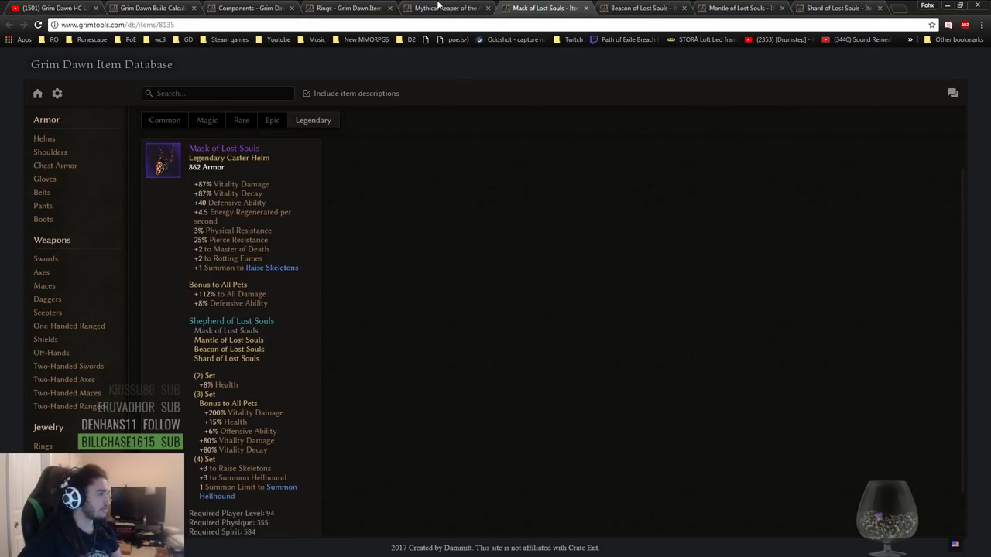
Open the Mythical Reaper of the Accursed page and examine its granted Defy Death skill, including its trigger and effects
{"action": "left_click", "coordinate": [439, 7]}
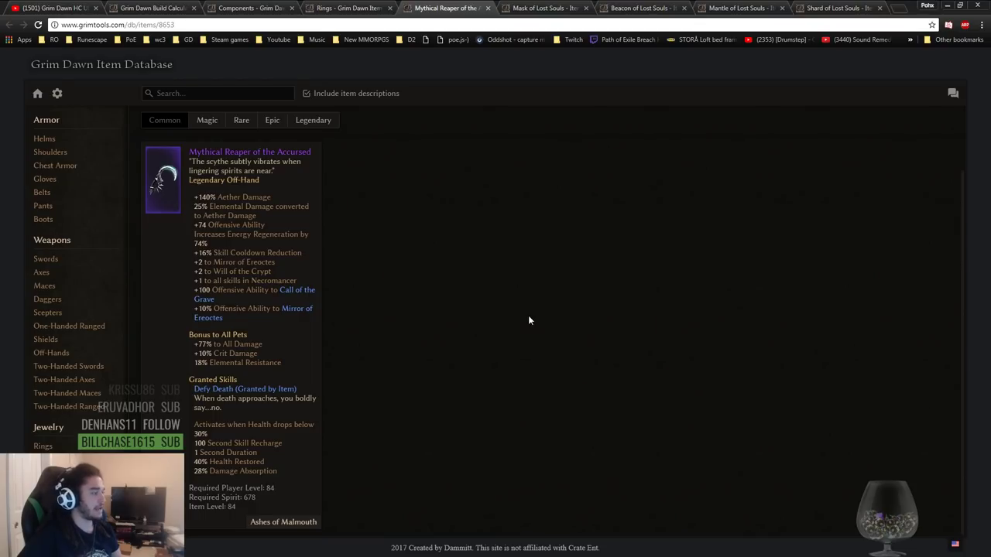
{"action": "scroll", "coordinate": [530, 265], "scroll_direction": "up", "scroll_amount": 1}
{"action": "scroll", "coordinate": [531, 262], "scroll_direction": "down", "scroll_amount": 1}
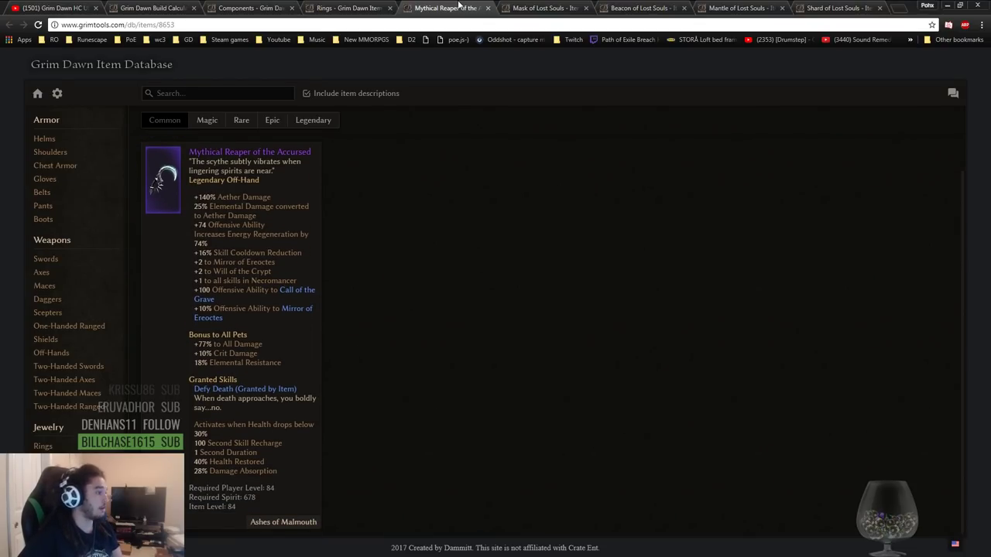
{"action": "mouse_move", "coordinate": [188, 180]}
{"action": "left_mouse_down"}
{"action": "mouse_move", "coordinate": [184, 326]}
{"action": "mouse_move", "coordinate": [246, 375]}
{"action": "mouse_move", "coordinate": [199, 390]}
{"action": "mouse_move", "coordinate": [271, 427]}
{"action": "mouse_move", "coordinate": [291, 480]}
{"action": "left_mouse_up"}
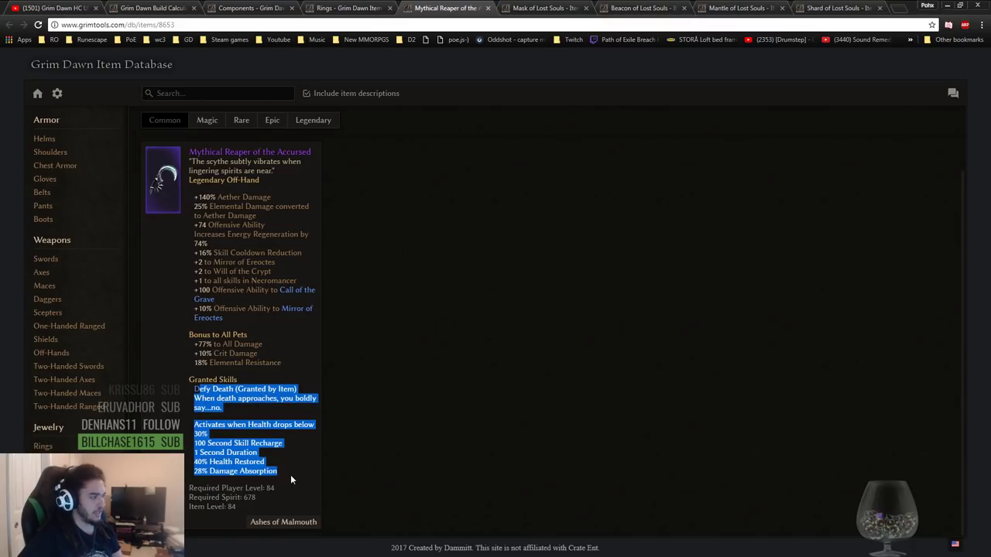
{"action": "left_click", "coordinate": [415, 452]}
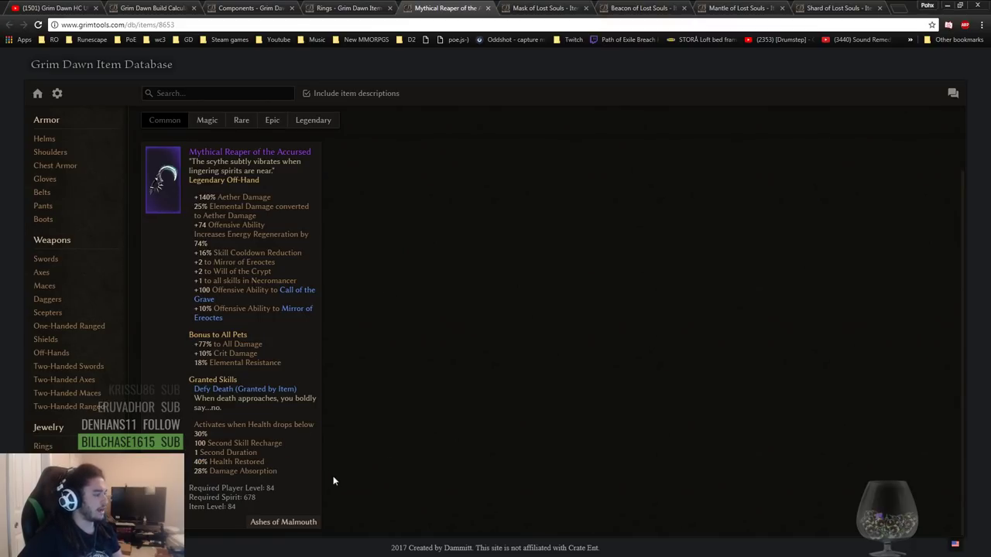
{"action": "left_click_drag", "start_coordinate": [197, 430], "coordinate": [241, 439]}
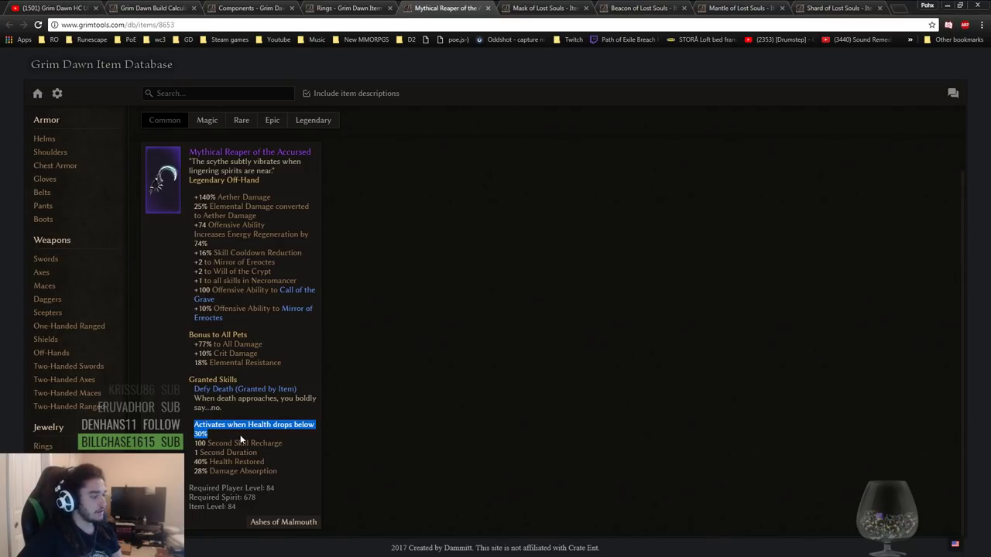
{"action": "left_click", "coordinate": [262, 405]}
{"action": "mouse_move", "coordinate": [193, 425]}
{"action": "left_mouse_down"}
{"action": "mouse_move", "coordinate": [245, 428]}
{"action": "mouse_move", "coordinate": [205, 472]}
{"action": "mouse_move", "coordinate": [299, 454]}
{"action": "mouse_move", "coordinate": [285, 471]}
{"action": "mouse_move", "coordinate": [201, 474]}
{"action": "mouse_move", "coordinate": [190, 459]}
{"action": "left_mouse_up"}
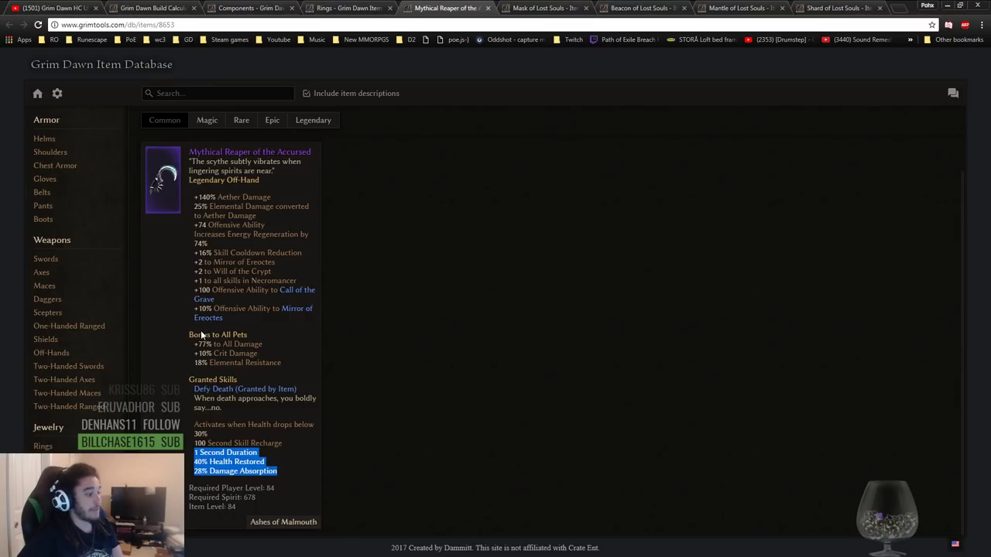
Highlight the Bonus to All Pets section of Mythical Reaper of the Accursed and clear the selection
{"action": "left_click_drag", "start_coordinate": [190, 334], "coordinate": [244, 364]}
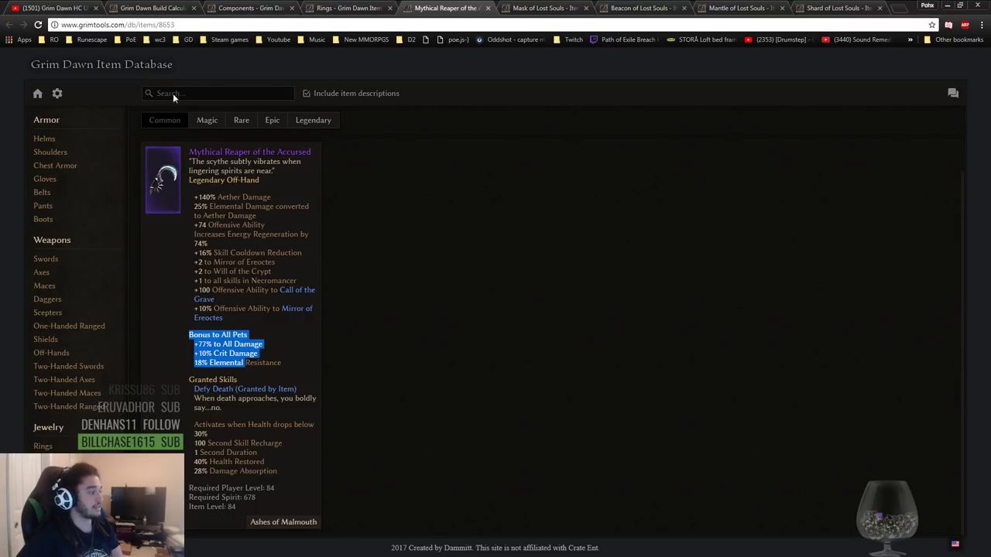
{"action": "left_click", "coordinate": [499, 331]}
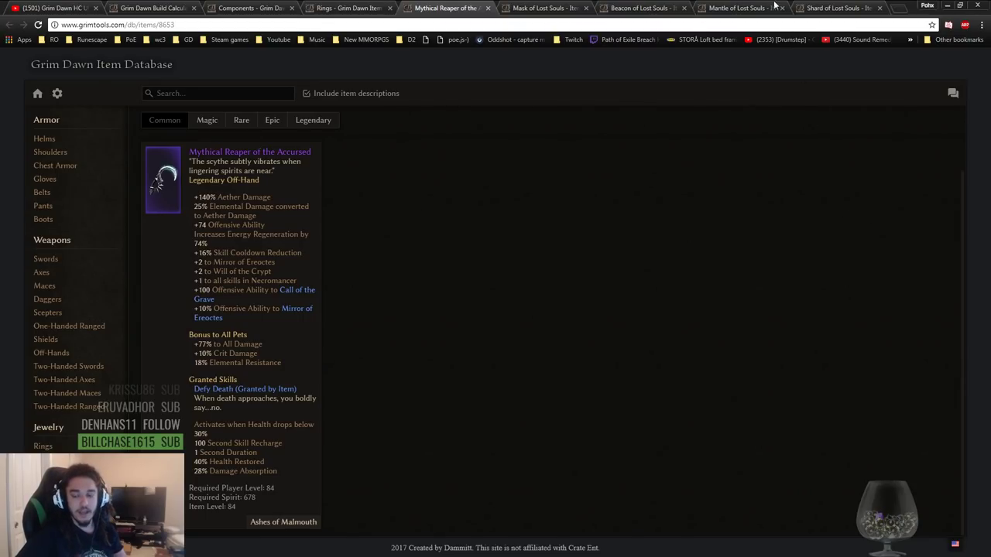
{"action": "triple_click", "coordinate": [600, 325]}
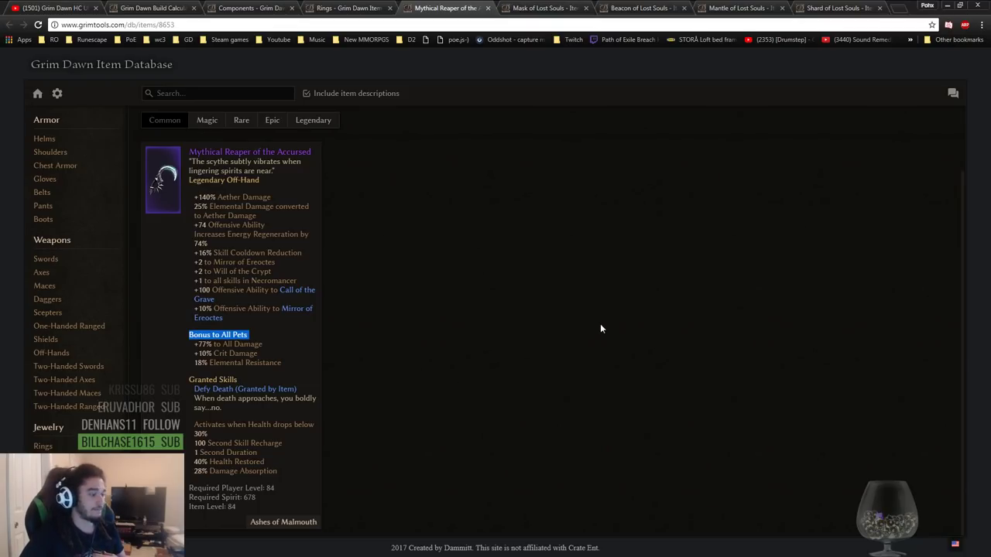
{"action": "left_click", "coordinate": [601, 325]}
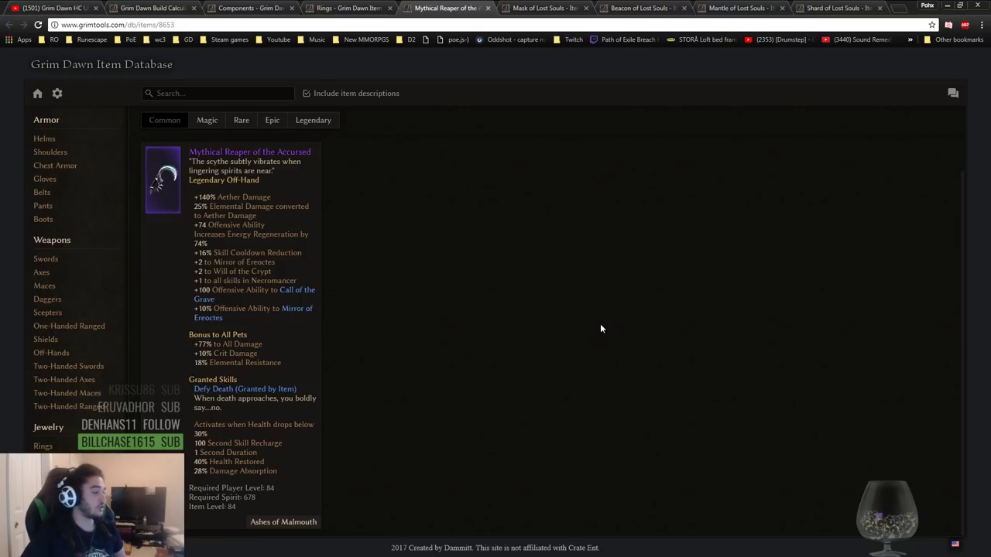